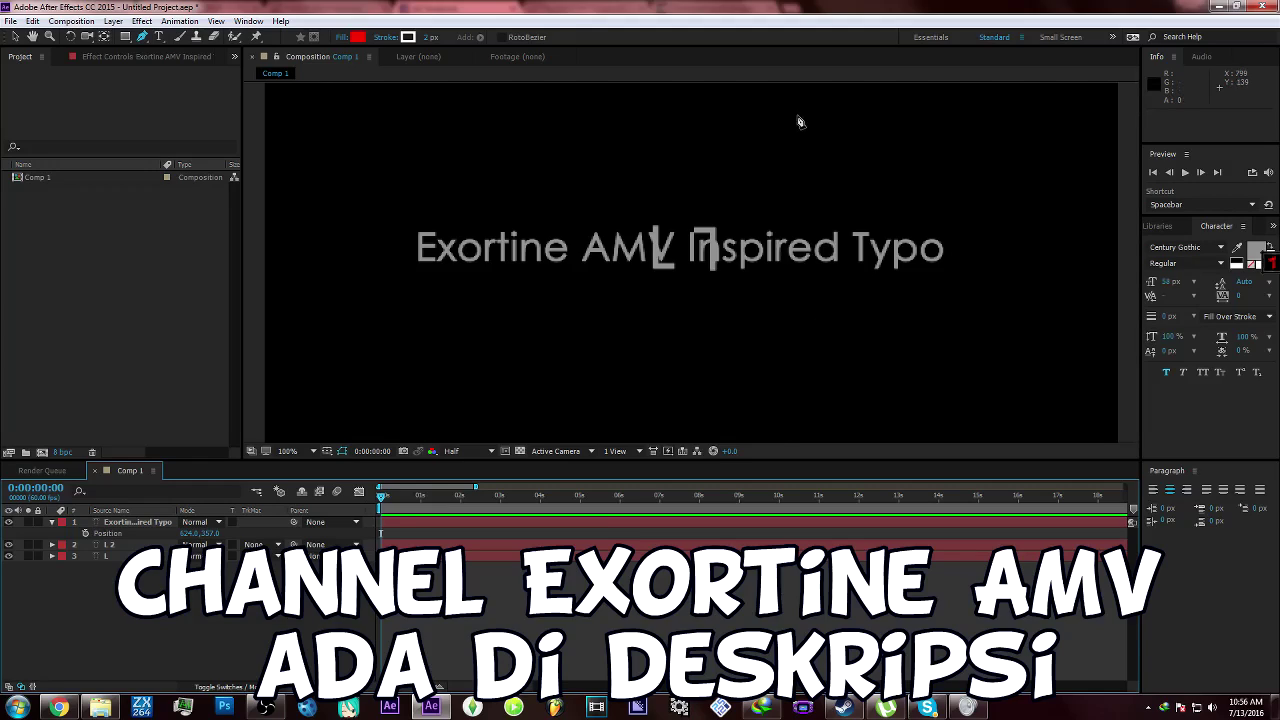
Move the title text layer below the two L bracket layers in the layer stack.
click(135, 522)
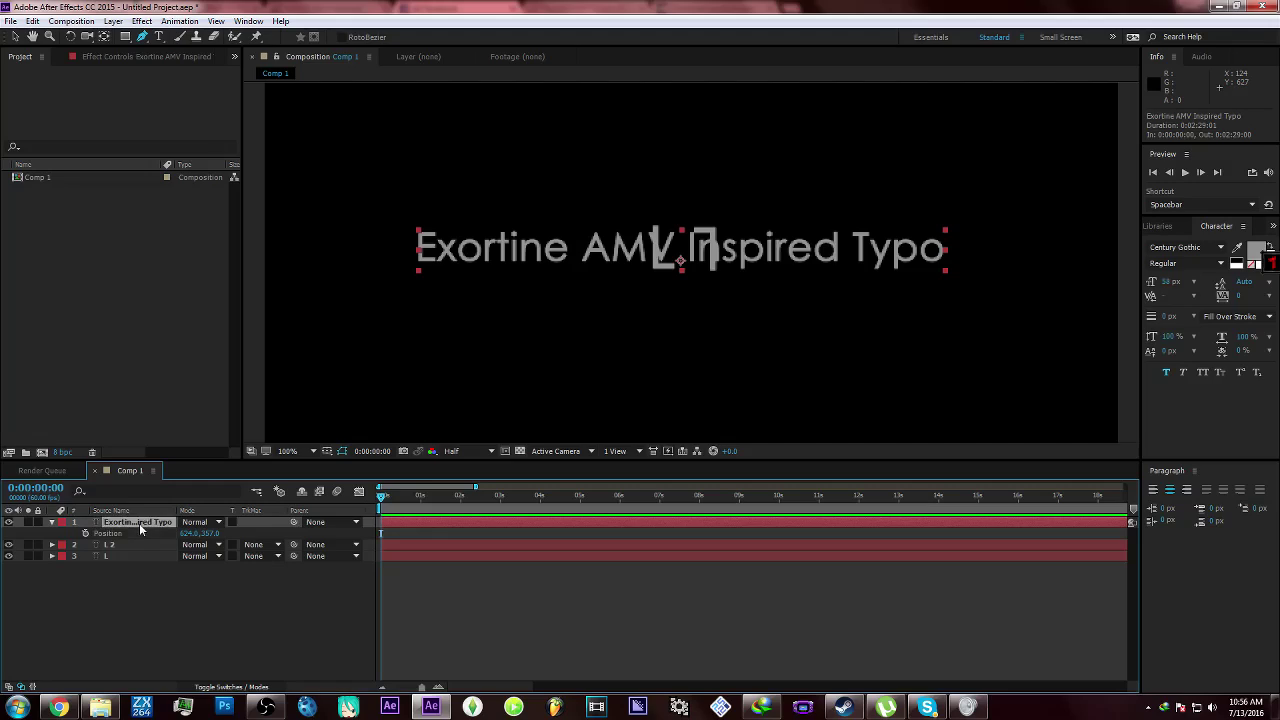
click(120, 547)
ctrl+click(120, 548)
click(124, 553)
ctrl+click(125, 548)
click(170, 619)
drag(130, 522, 136, 576)
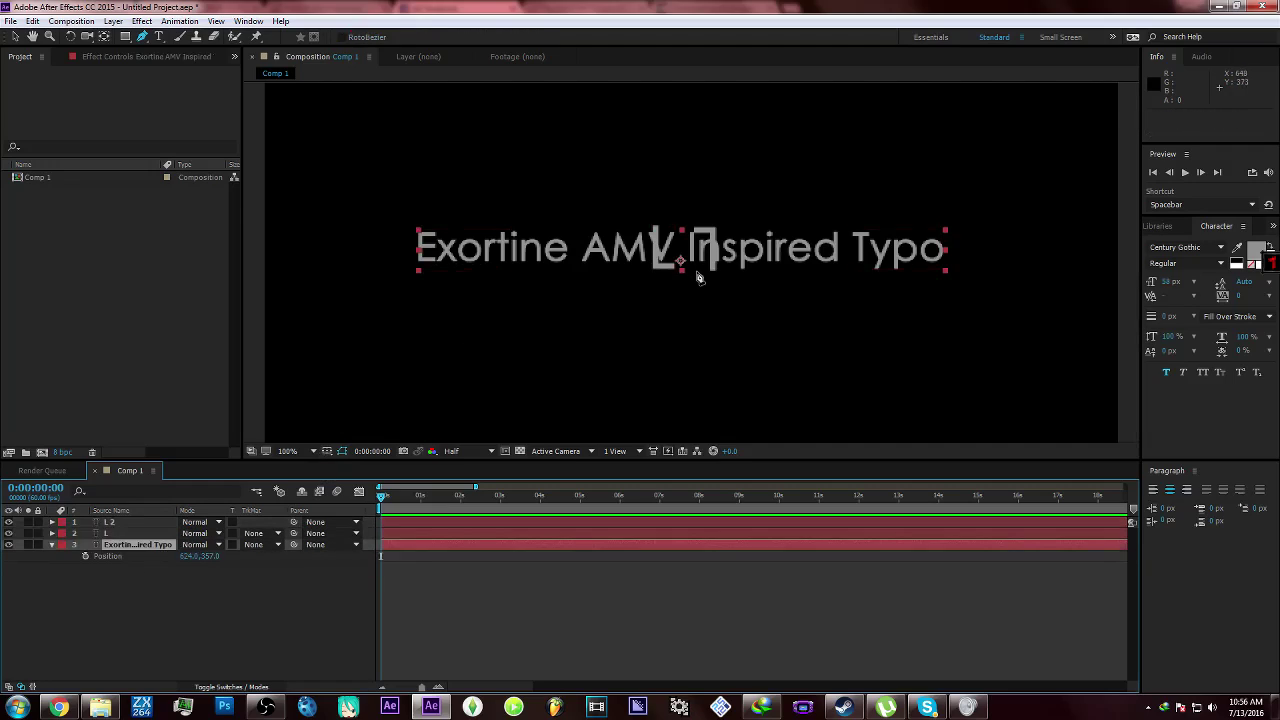
Draw a closed six-point rectangular mask around the whole title text with the Pen tool.
key(period)
key(comma)
click(413, 222)
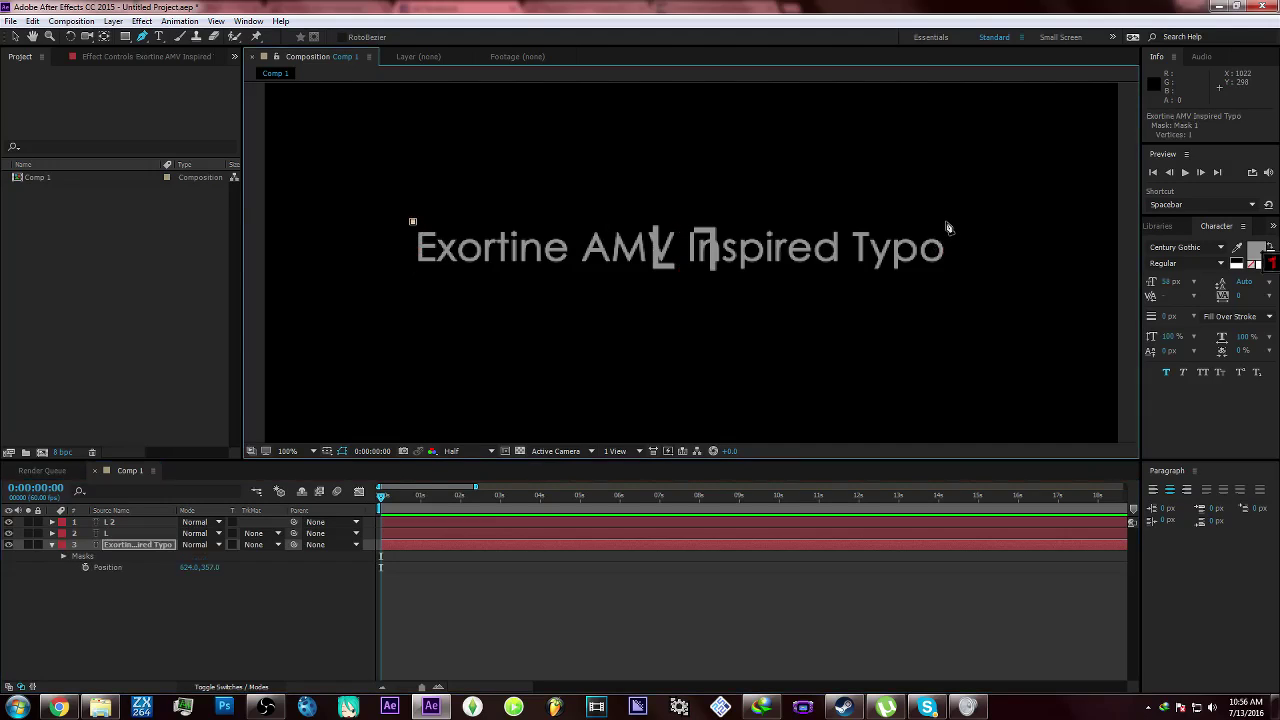
click(682, 221)
click(951, 222)
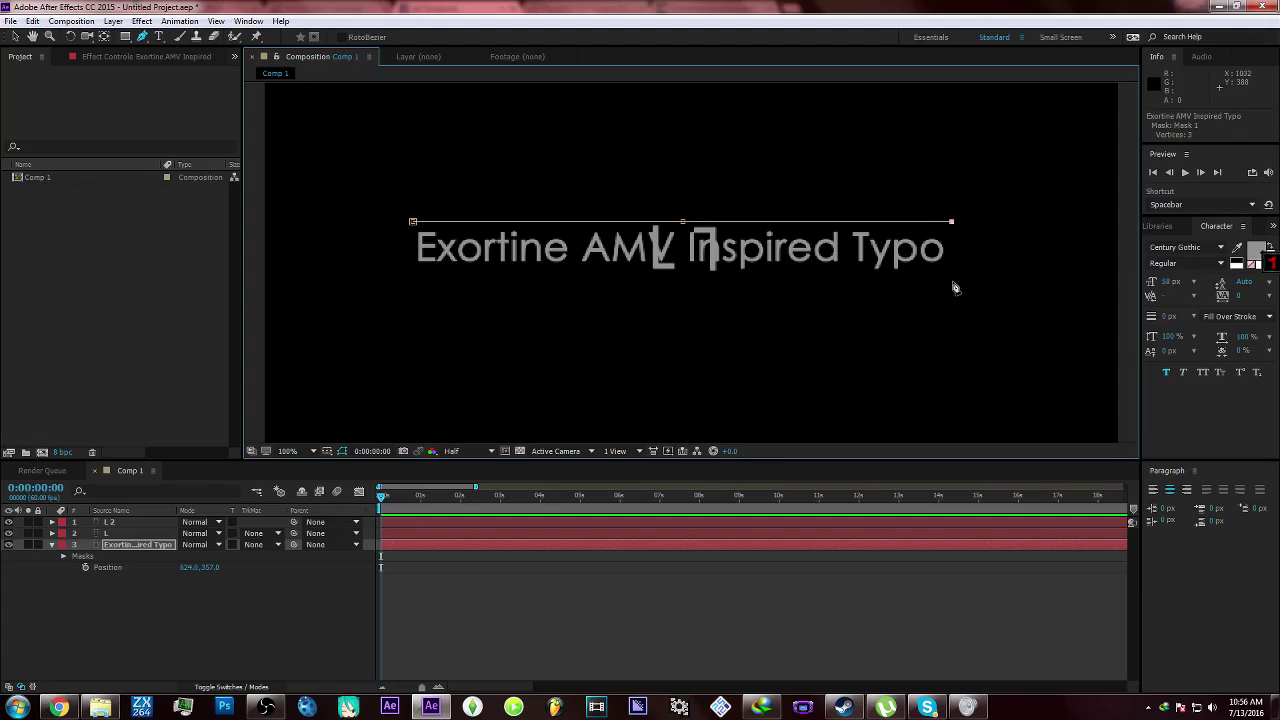
click(685, 281)
click(412, 281)
click(413, 222)
scroll(760, 268, up, 1)
scroll(758, 264, down, 2)
scroll(781, 255, up, 1)
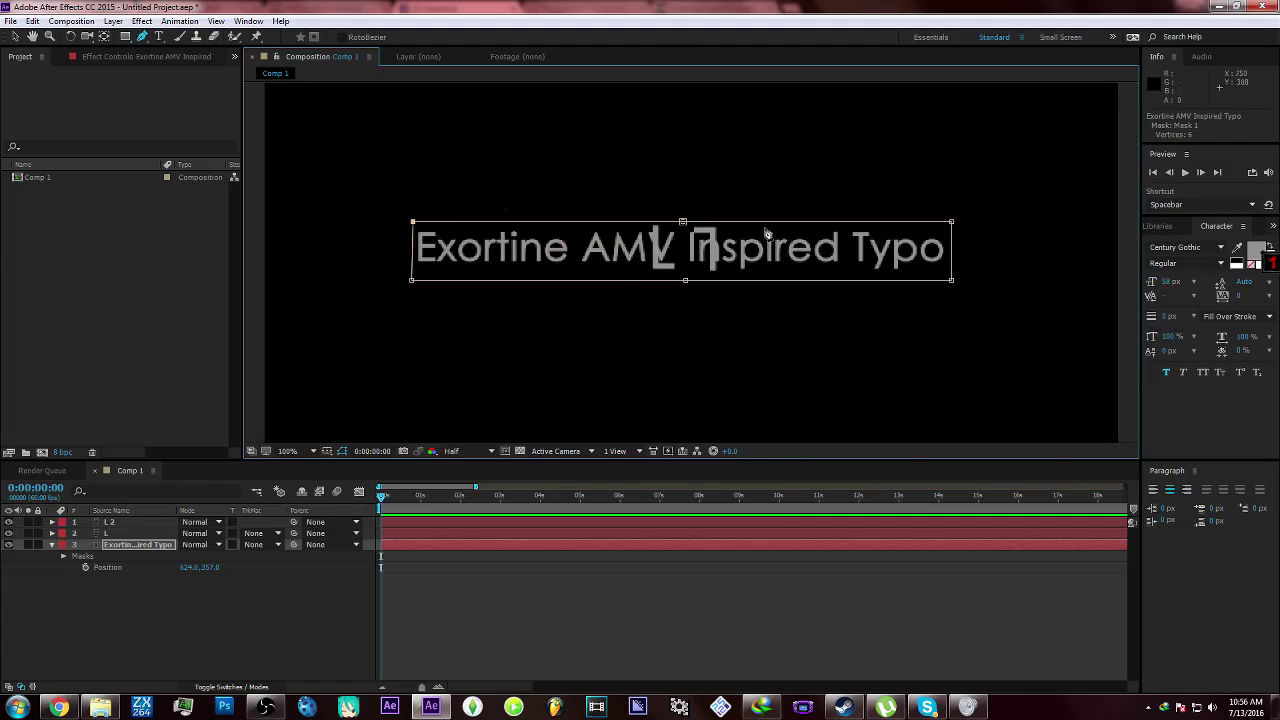
scroll(700, 285, up, 1)
click(323, 614)
scroll(271, 420, down, 1)
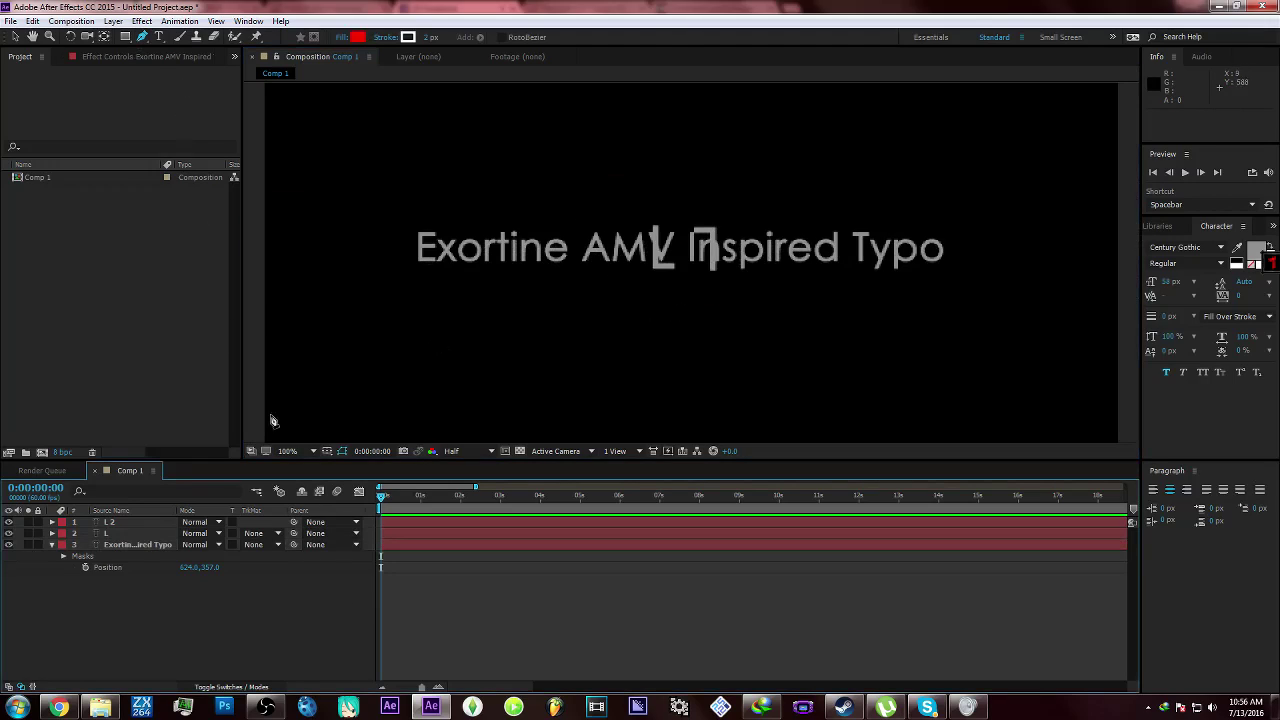
Reshape the title's mask by moving its vertices inward so it spans only the area between the two L brackets.
click(142, 544)
scroll(351, 280, up, 1)
drag(381, 259, 595, 315)
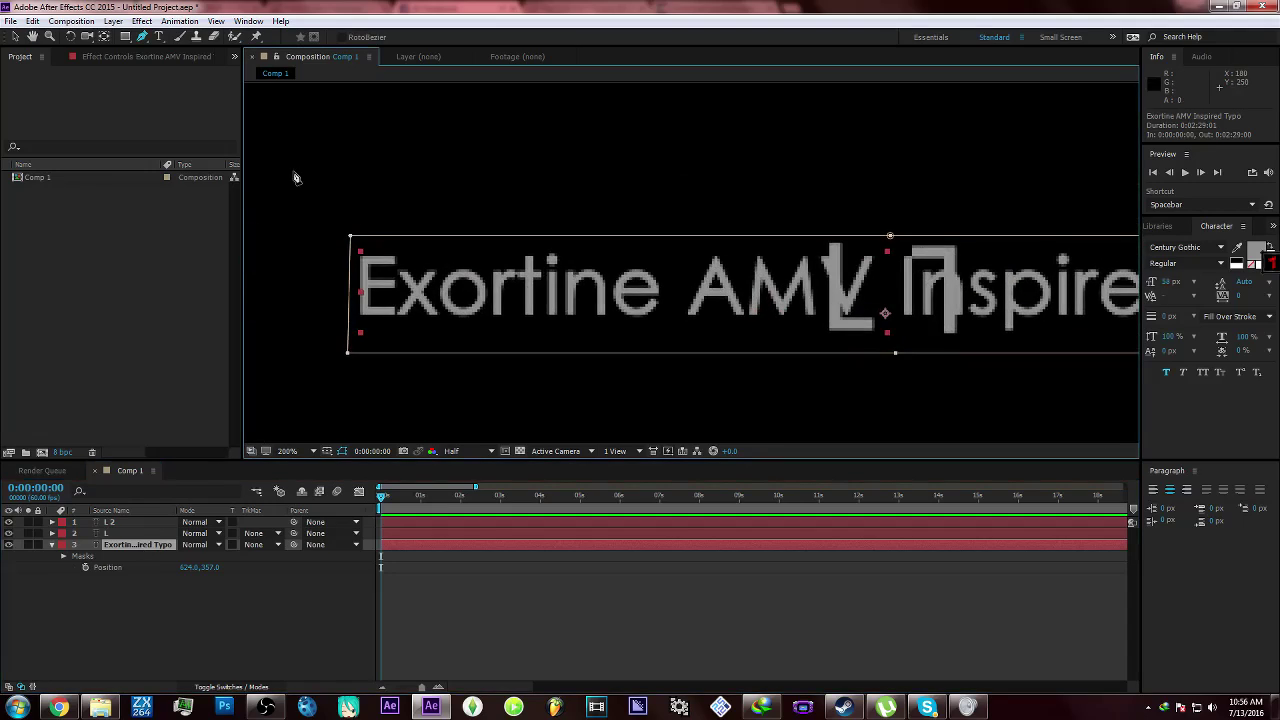
drag(352, 238, 845, 330)
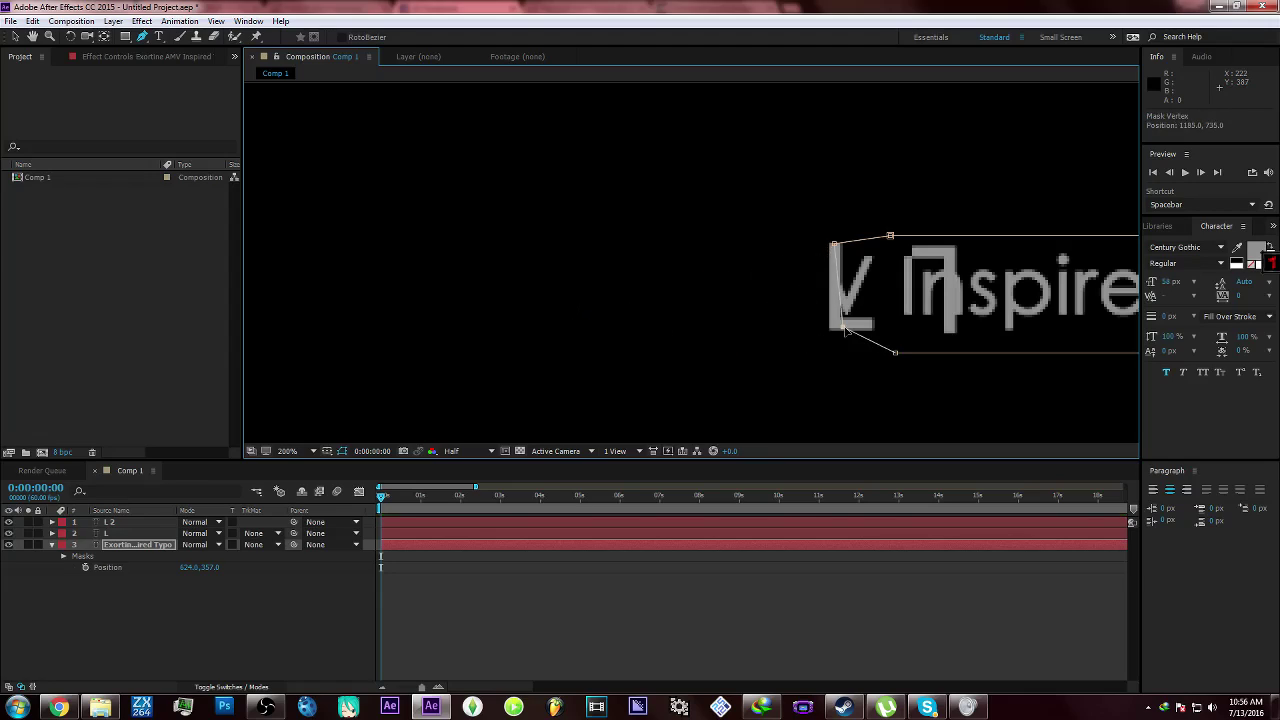
drag(890, 236, 890, 244)
drag(895, 352, 892, 330)
drag(975, 363, 859, 373)
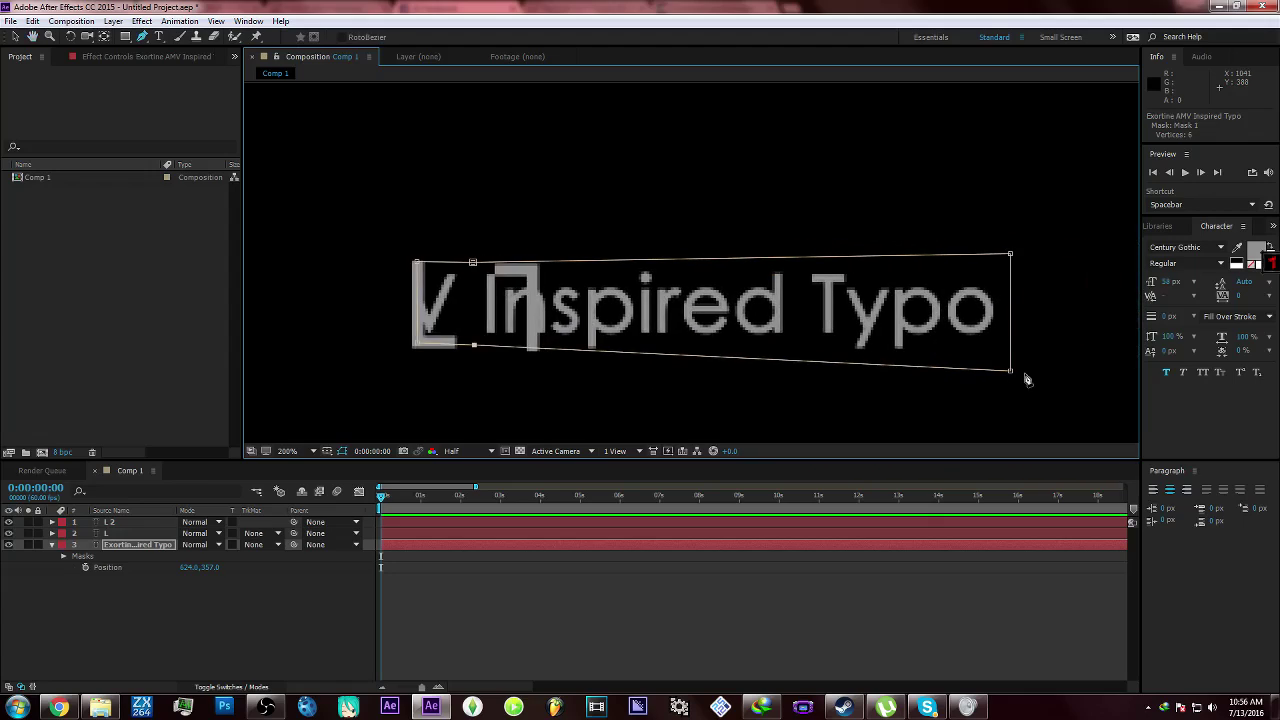
drag(1012, 373, 1007, 254)
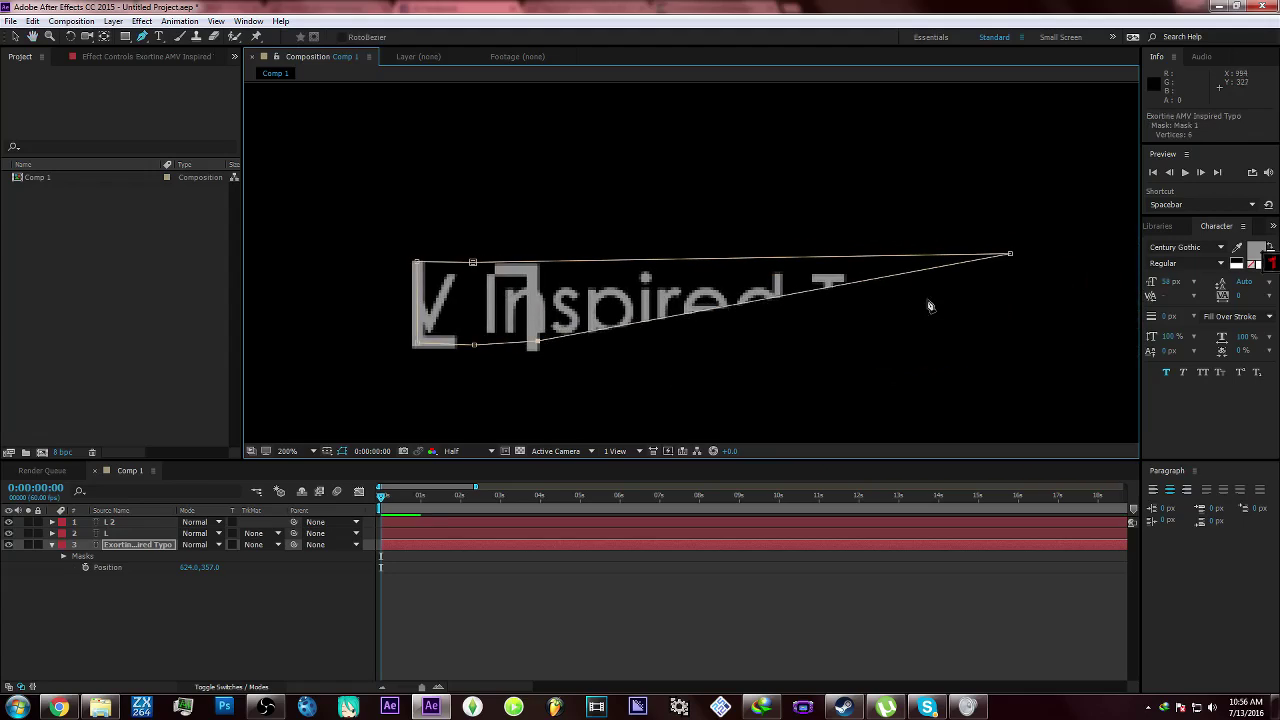
drag(1010, 256, 527, 274)
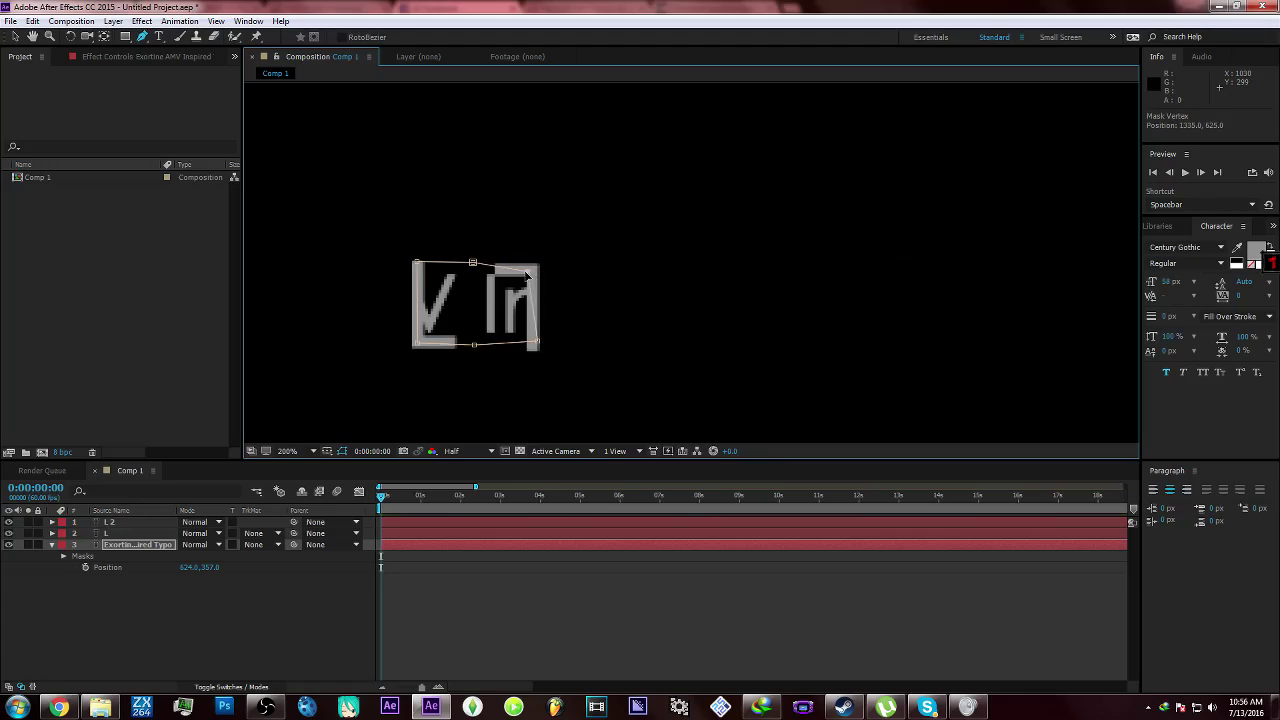
Add Position keyframes to the title layer at 2 seconds and at the start of the timeline.
drag(402, 501, 462, 517)
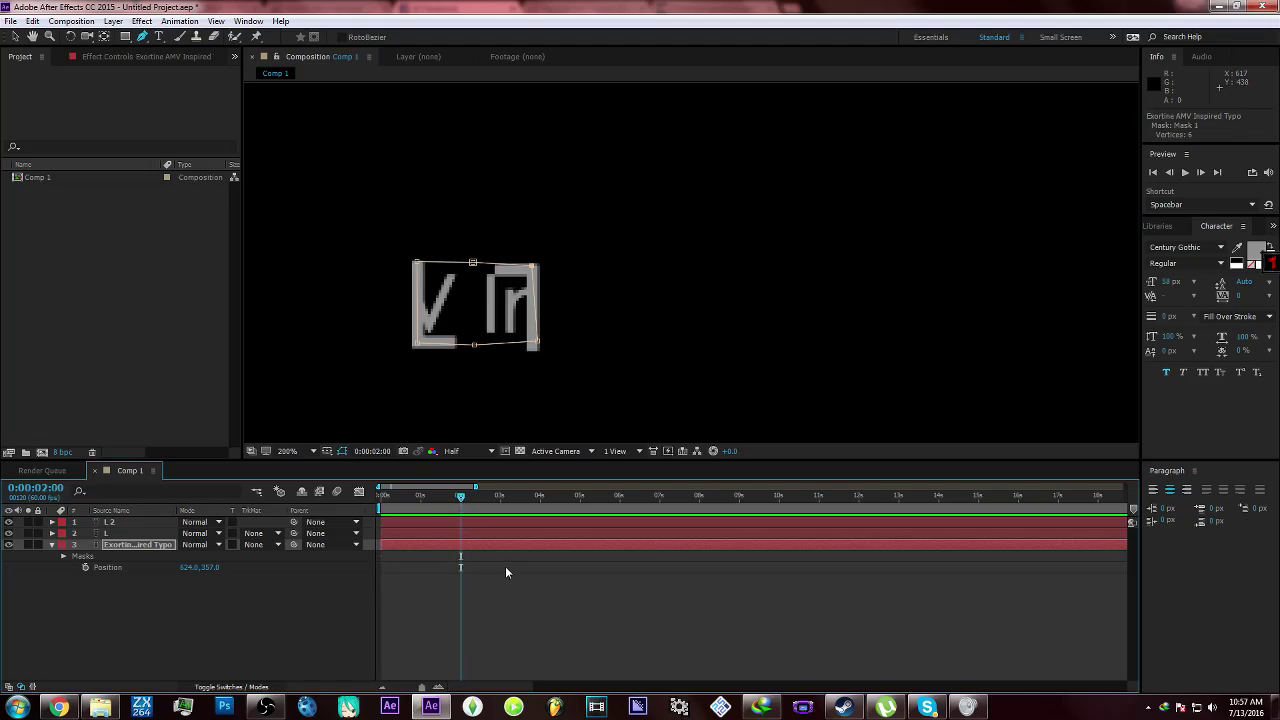
click(86, 567)
key(Home)
click(23, 568)
click(18, 567)
Reveal the Position property of both L bracket layers and add a Position keyframe to L 2 at 0 seconds.
click(136, 533)
shift+click(136, 523)
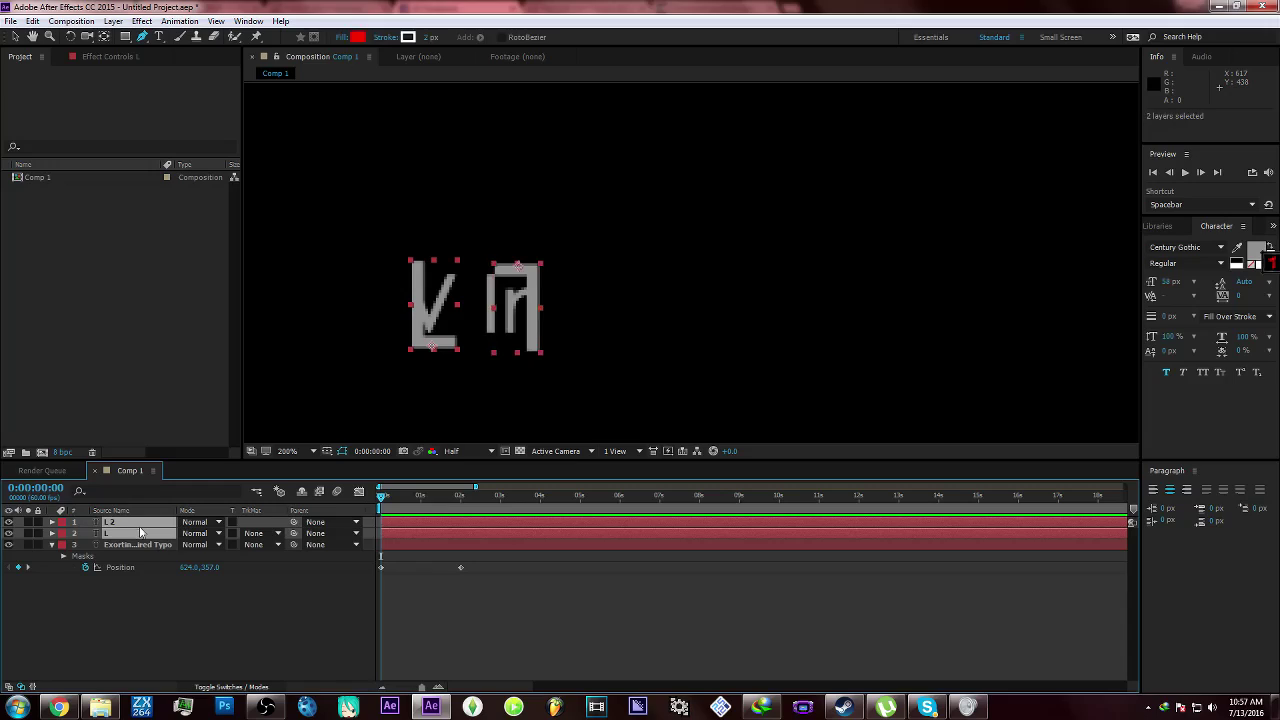
click(116, 537)
key(p)
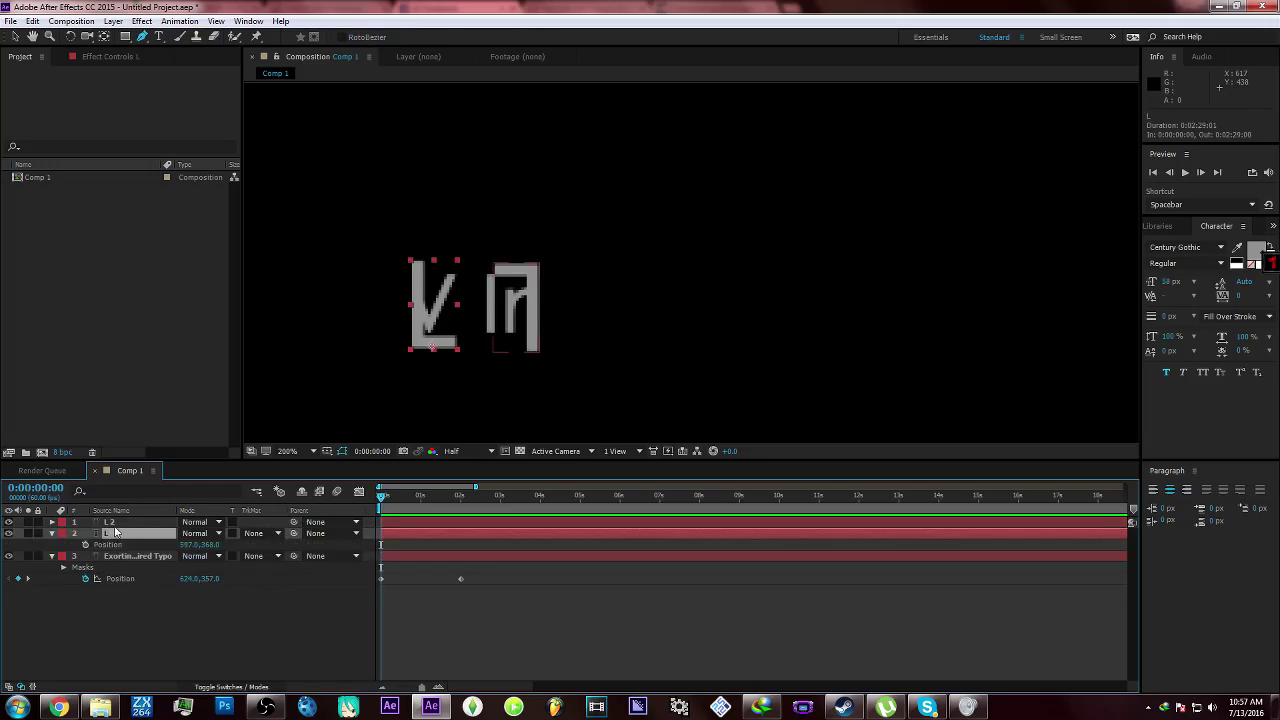
click(113, 523)
key(p)
click(87, 533)
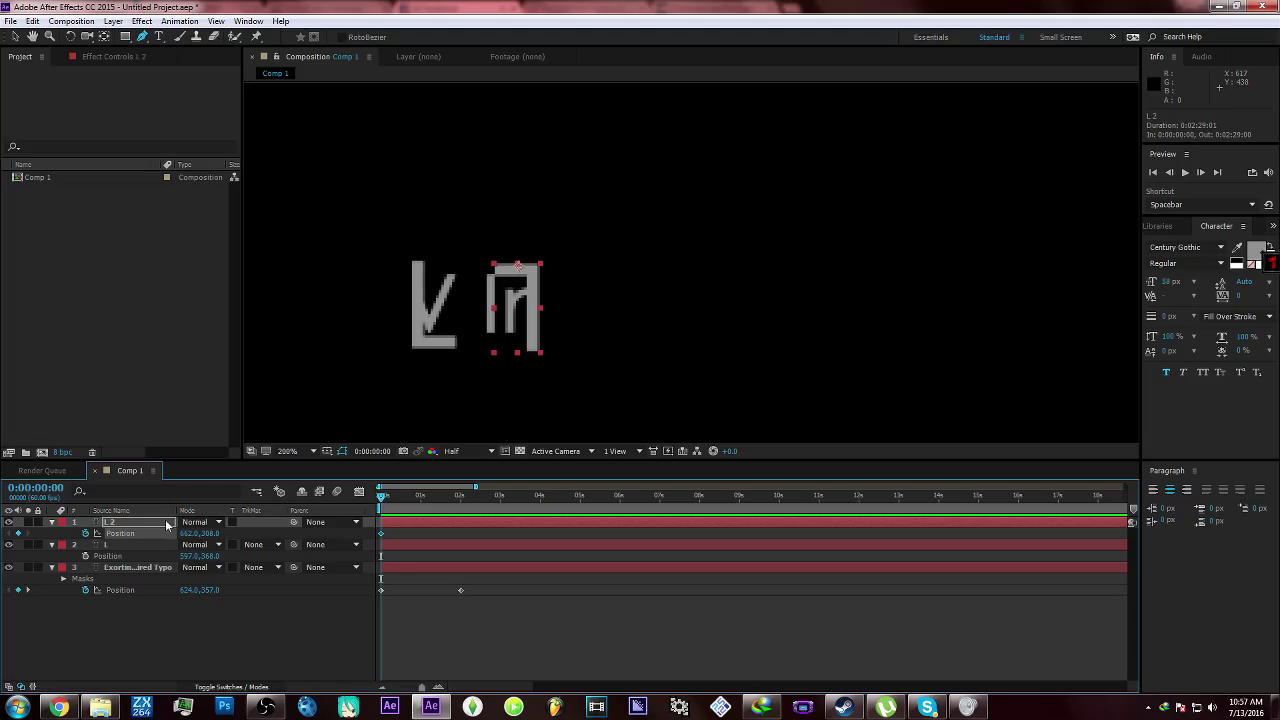
Move the time to 2 seconds, duplicate the masked title layer and delete the mask from the copy.
drag(382, 496, 462, 509)
scroll(448, 350, down, 3)
scroll(448, 350, up, 1)
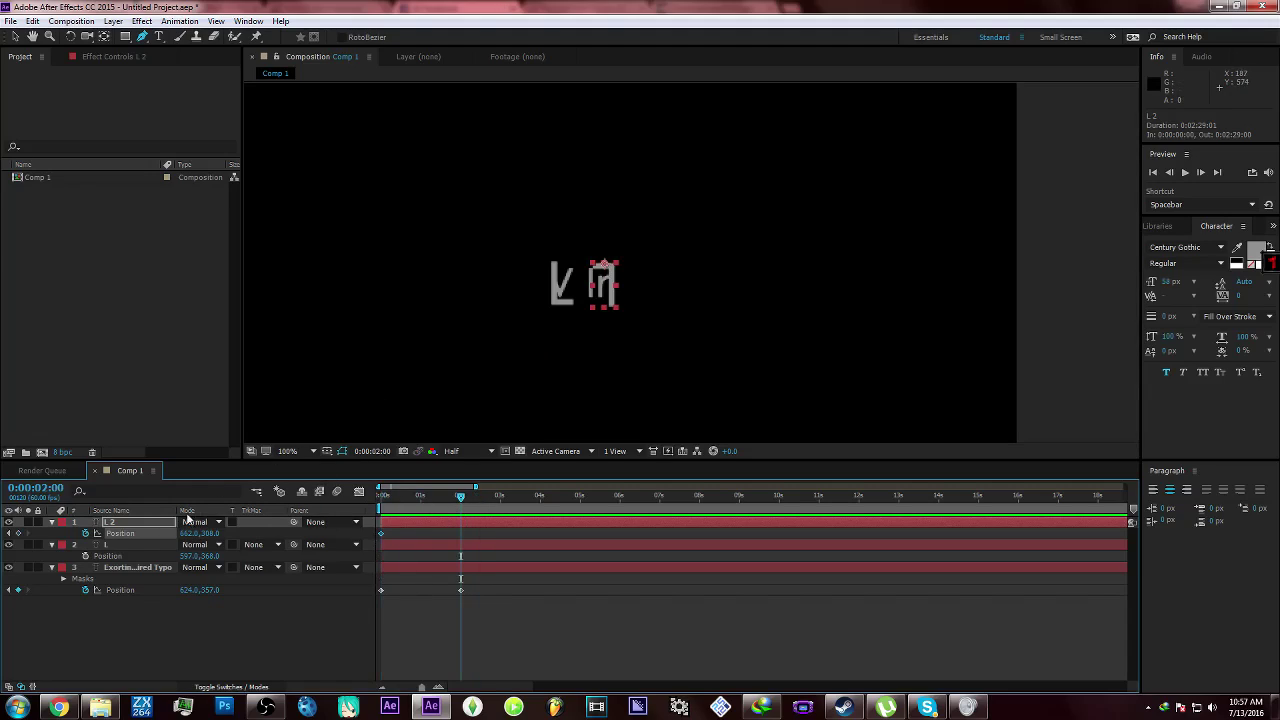
click(149, 557)
click(149, 566)
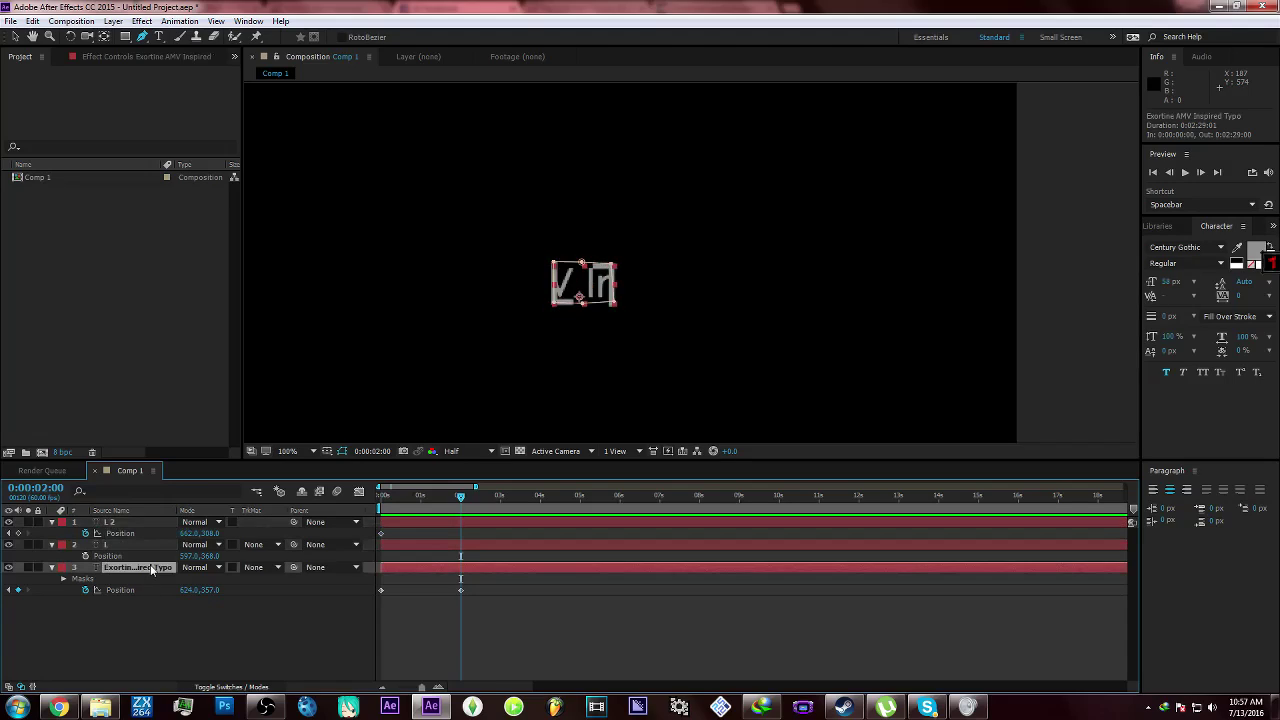
key(ctrl+d)
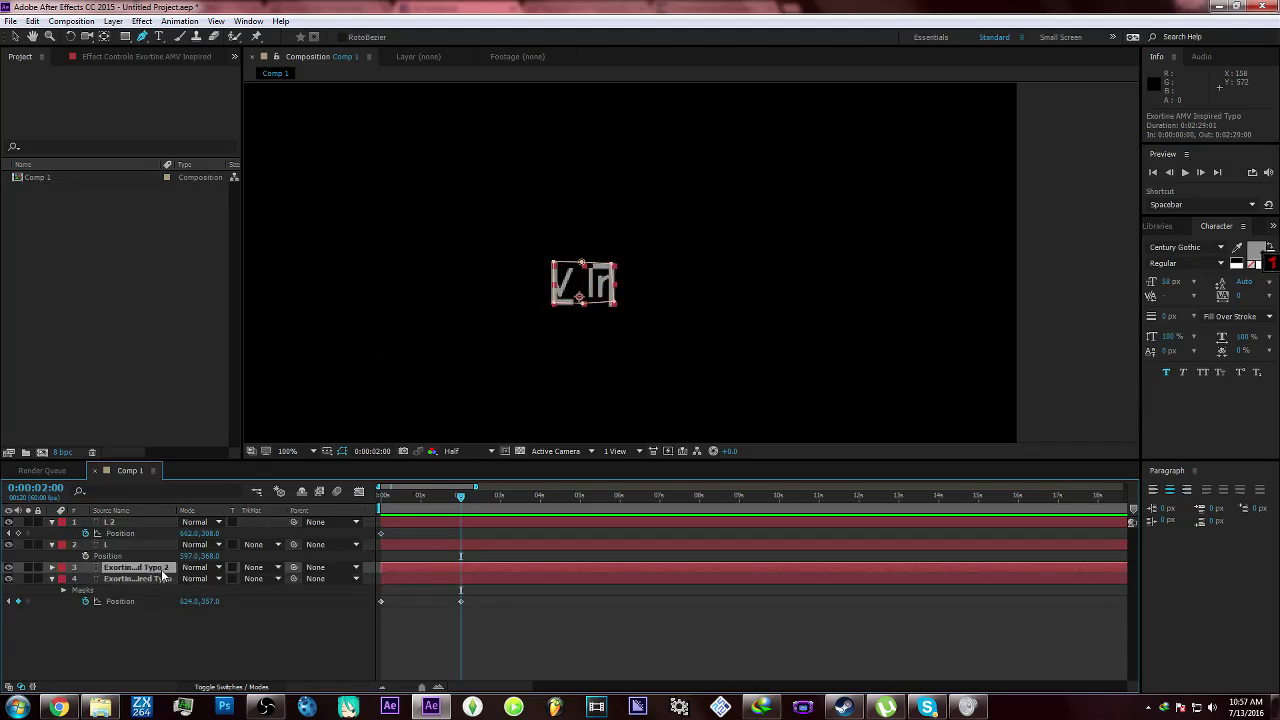
click(161, 568)
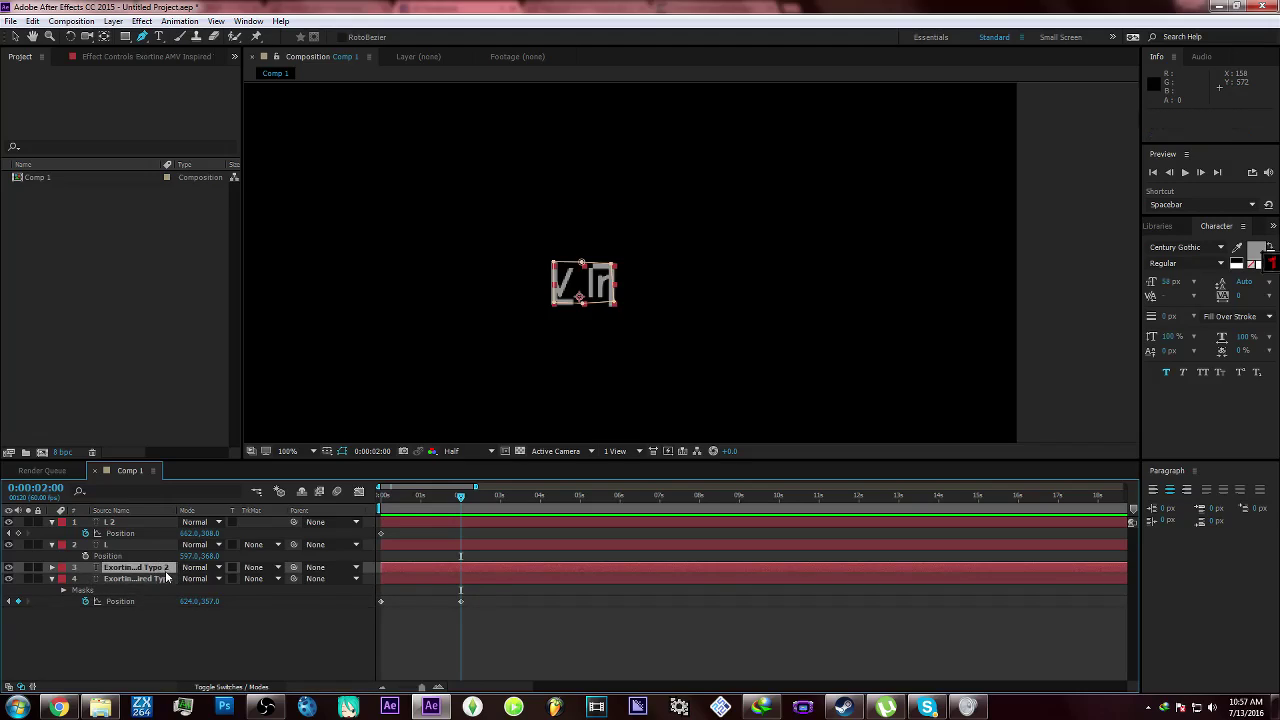
key(m)
click(126, 580)
key(Delete)
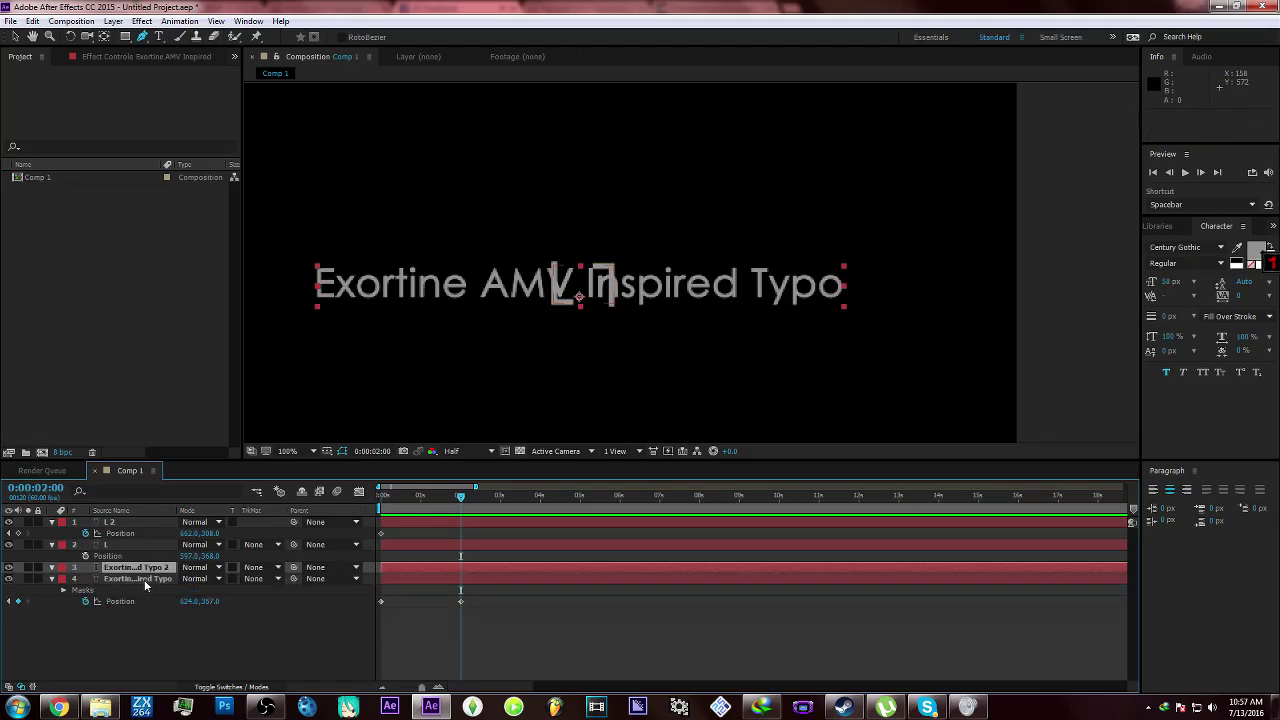
Keyframe L 2 at 2 seconds with a horizontal Position of 1027, at the end of the title.
click(151, 533)
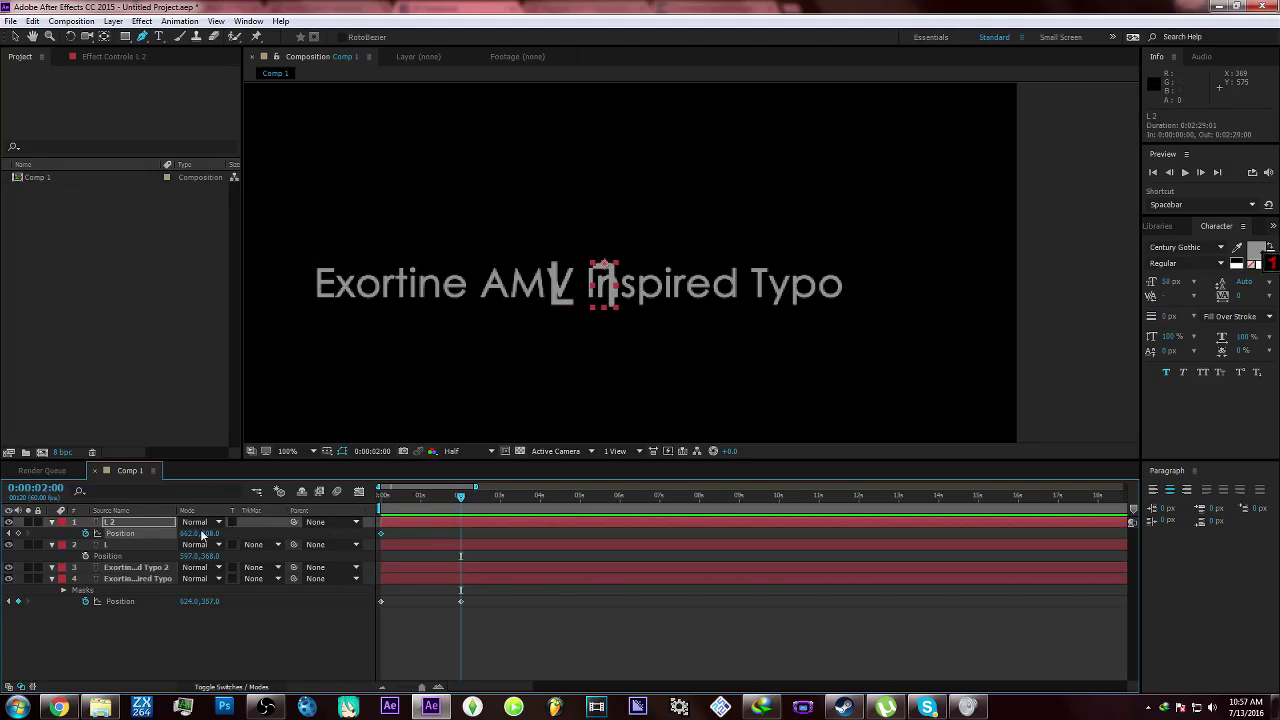
drag(191, 535, 462, 546)
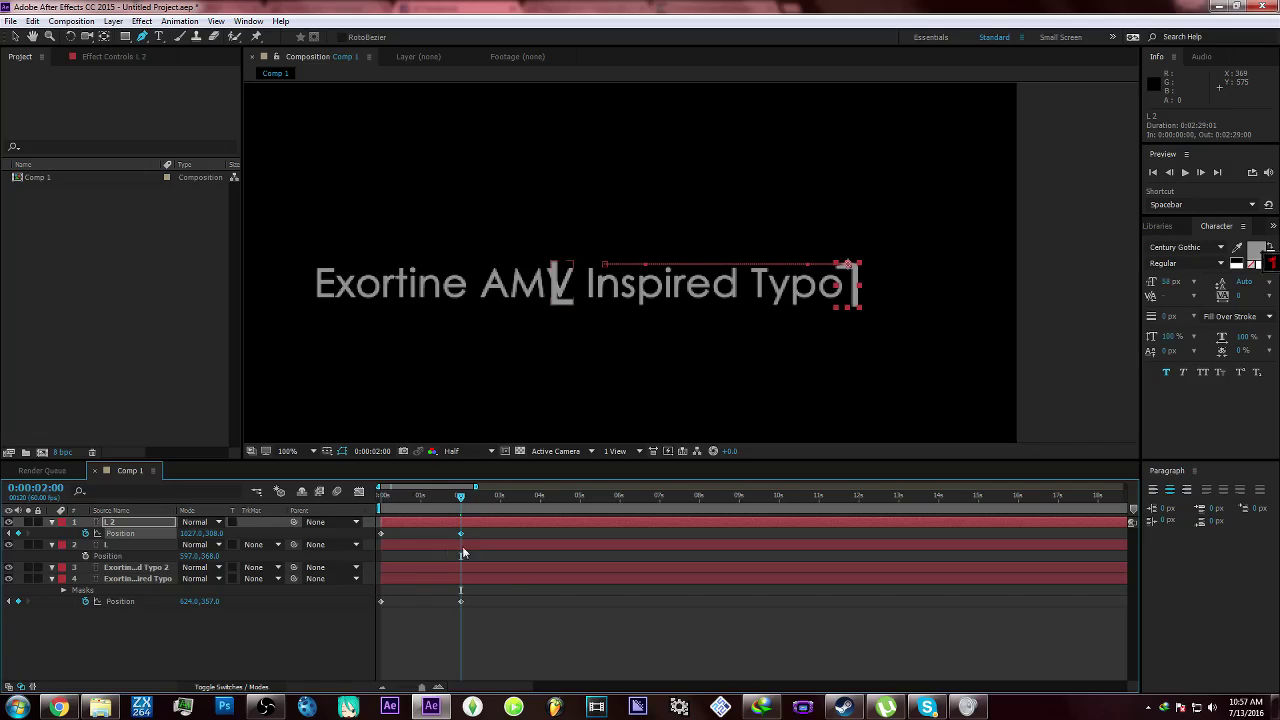
click(137, 567)
Animate the L layer's Position from a keyframe at 0 seconds to a horizontal value of 229 at 2 seconds.
click(143, 546)
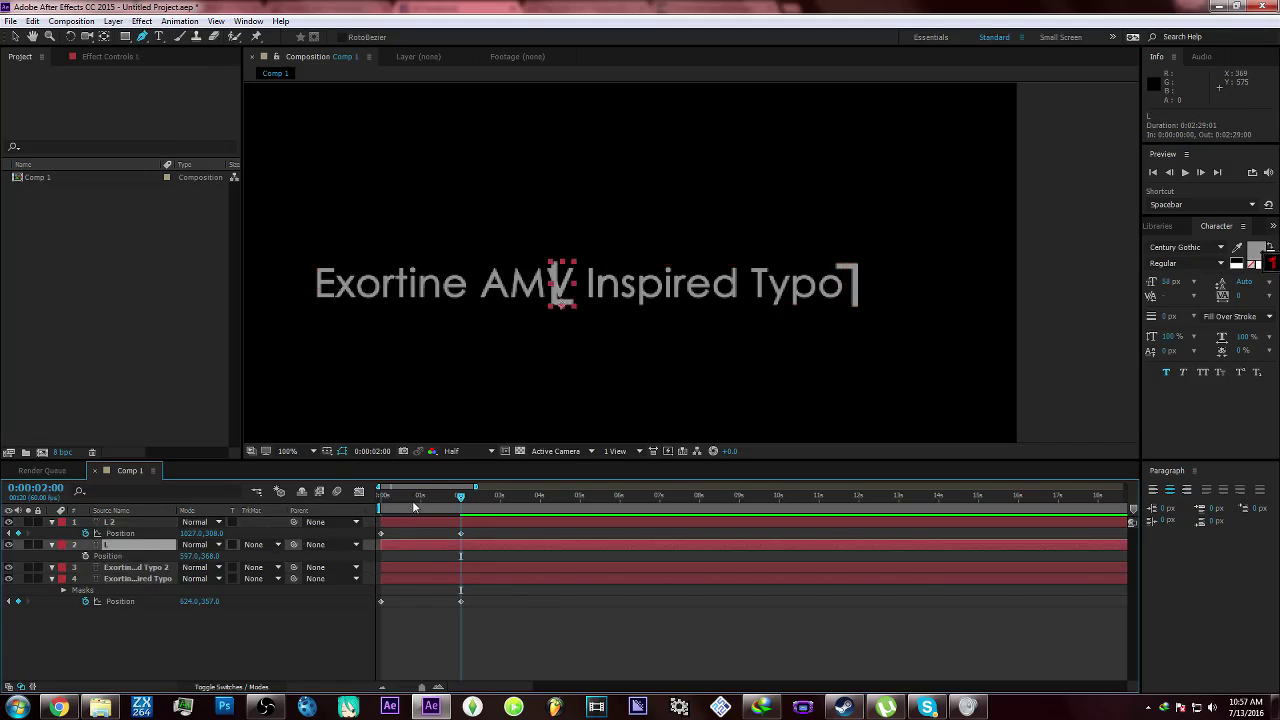
key(Home)
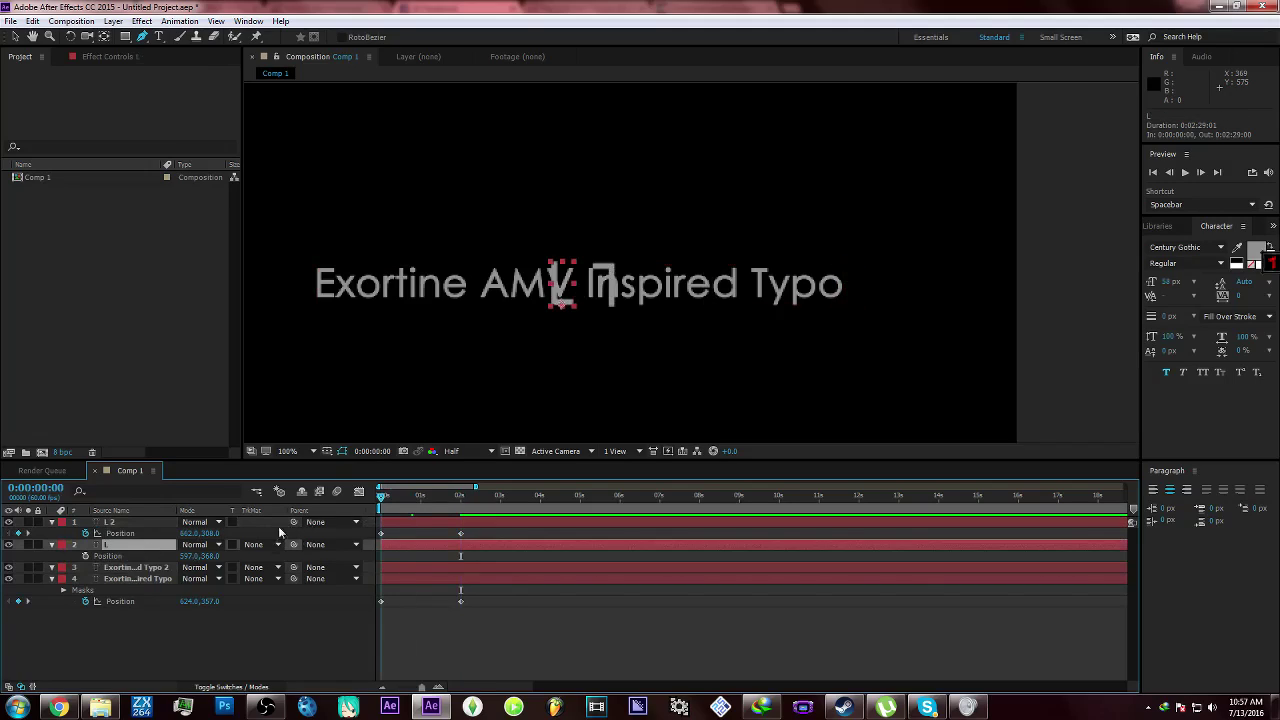
click(85, 556)
click(461, 497)
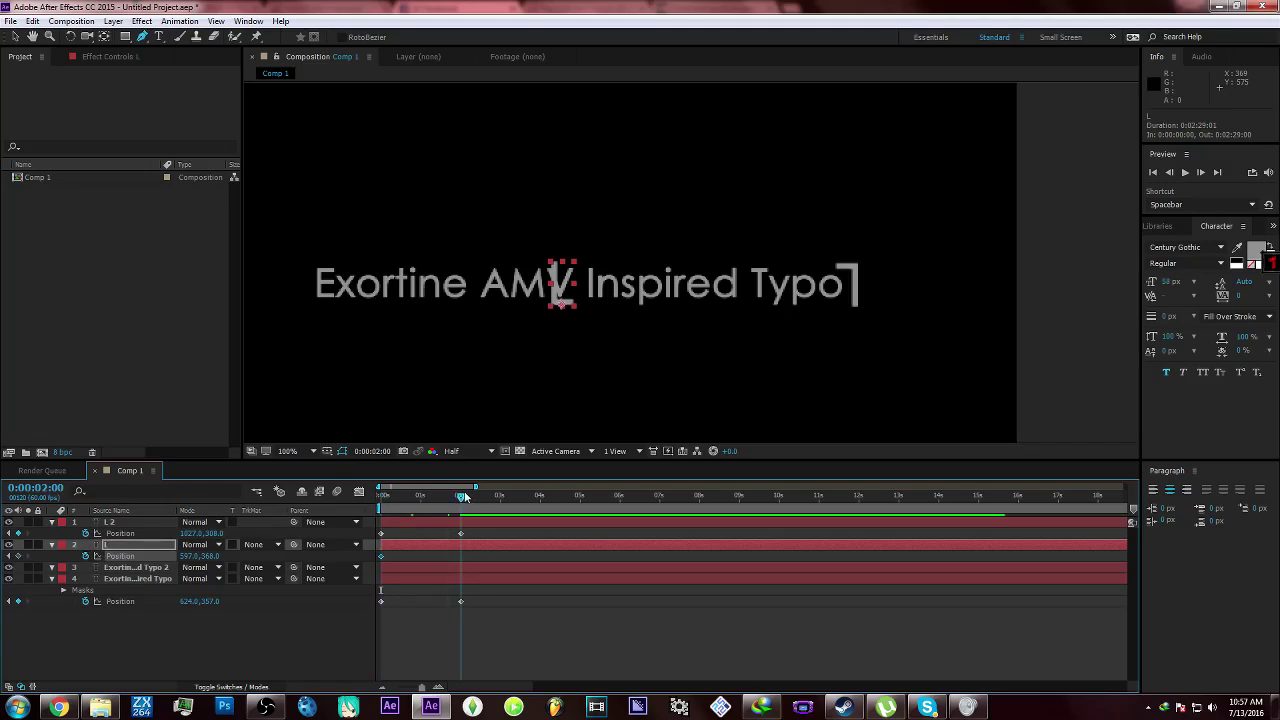
drag(198, 553, 5, 601)
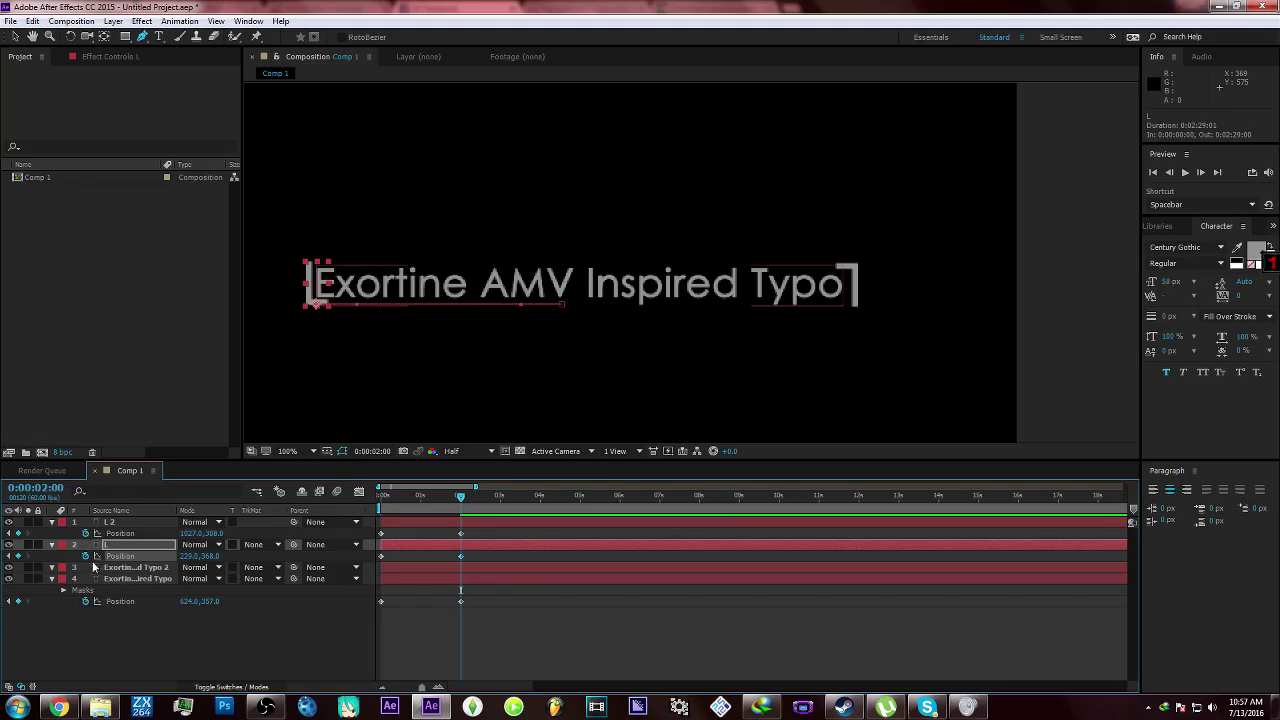
Hide the unmasked title copy, select the masked title layer and return the time to 0 seconds.
click(131, 569)
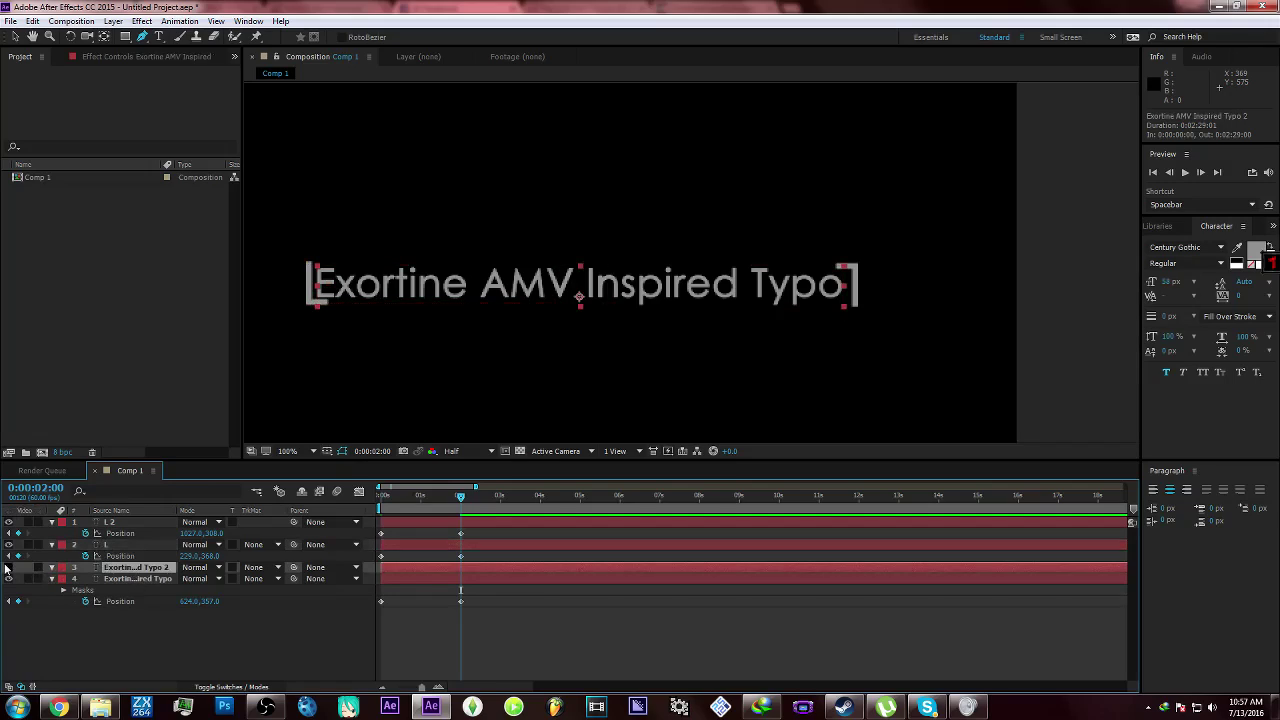
click(8, 567)
click(160, 579)
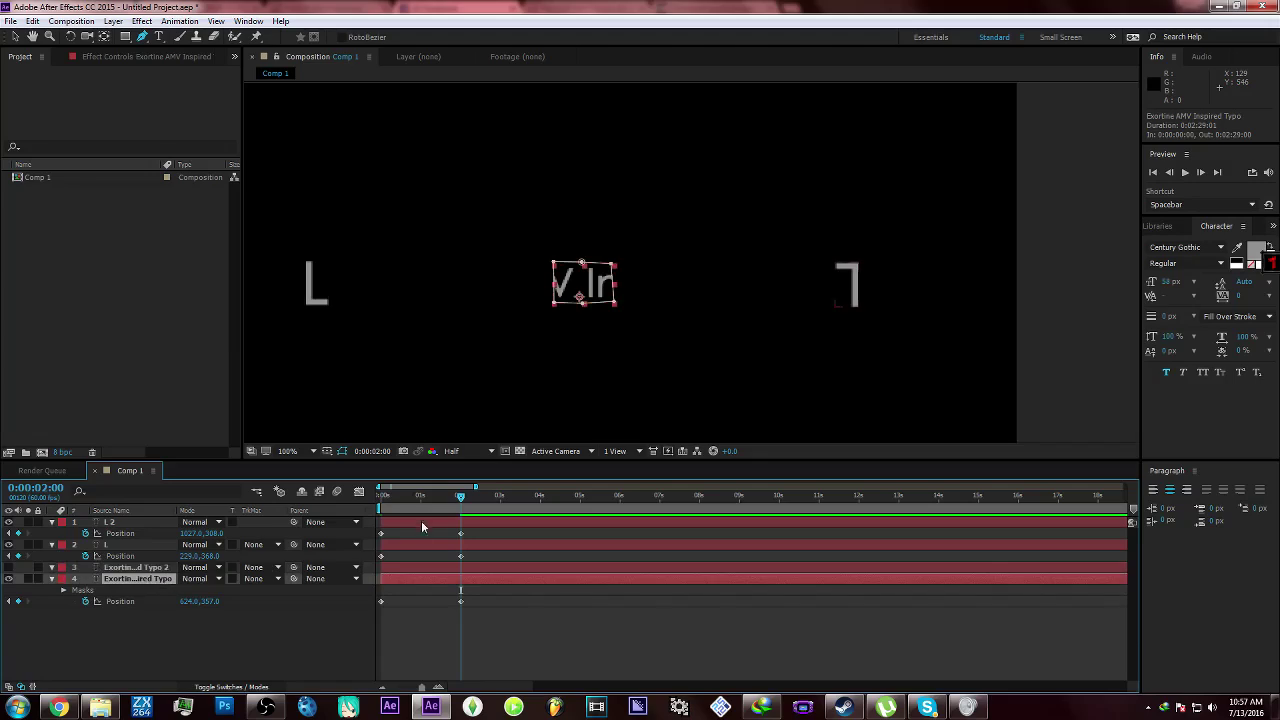
drag(460, 496, 276, 567)
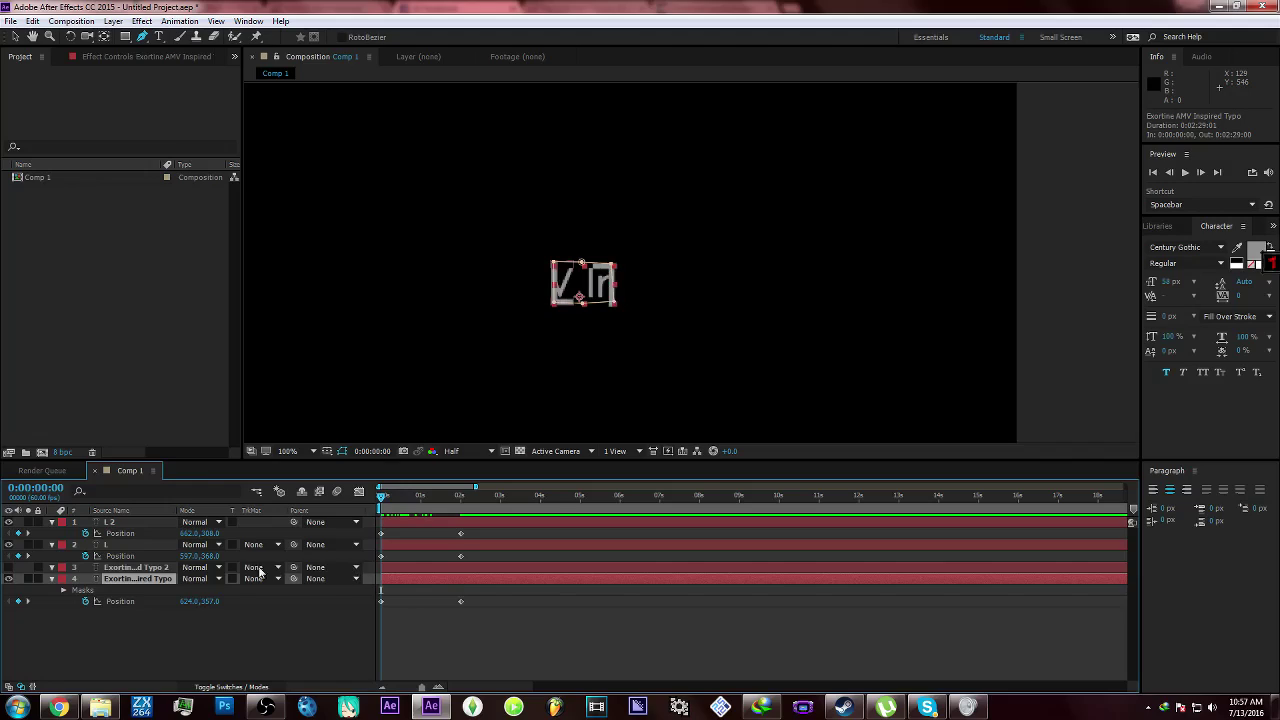
Delete the Position keyframes from the masked title layer.
click(151, 566)
click(153, 577)
drag(397, 500, 322, 530)
drag(488, 609, 362, 582)
key(Delete)
Reveal the masked title's Mask Path and add a keyframe for it at 0 seconds.
key(m)
click(97, 603)
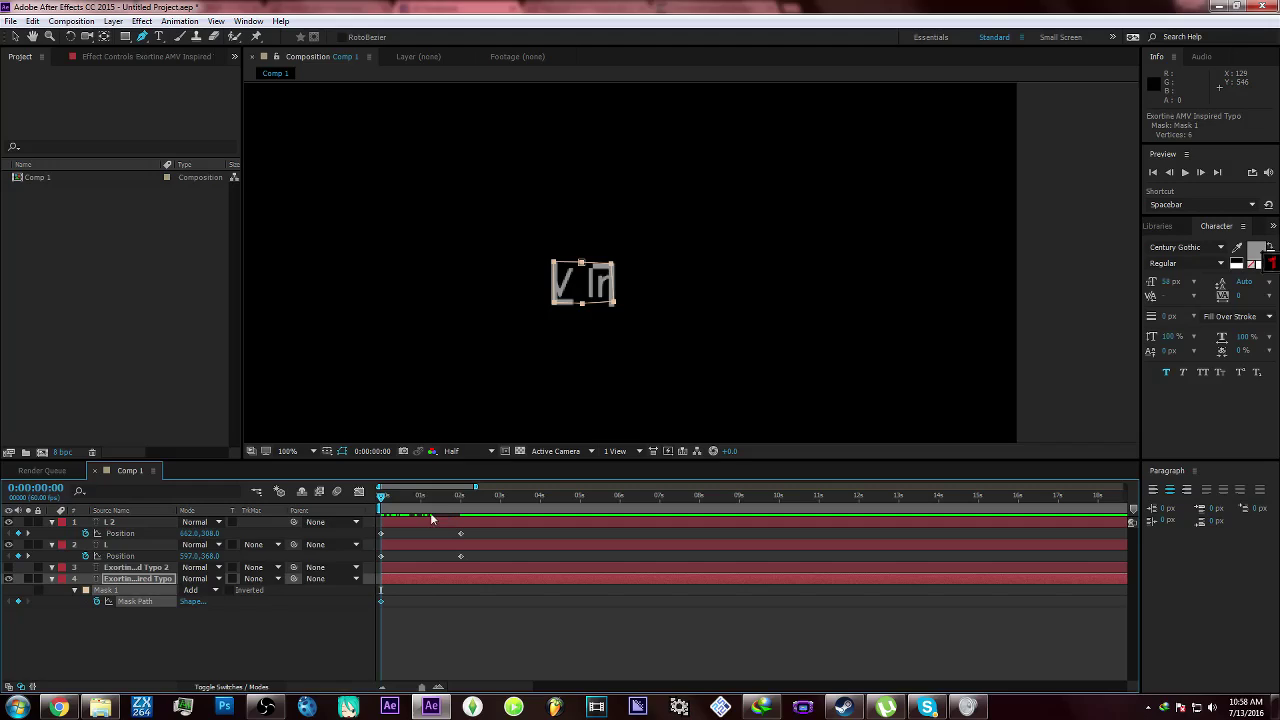
At 2 seconds, extend the right edge of the title's mask to the L 2 bracket by moving its two right vertices.
drag(400, 498, 462, 500)
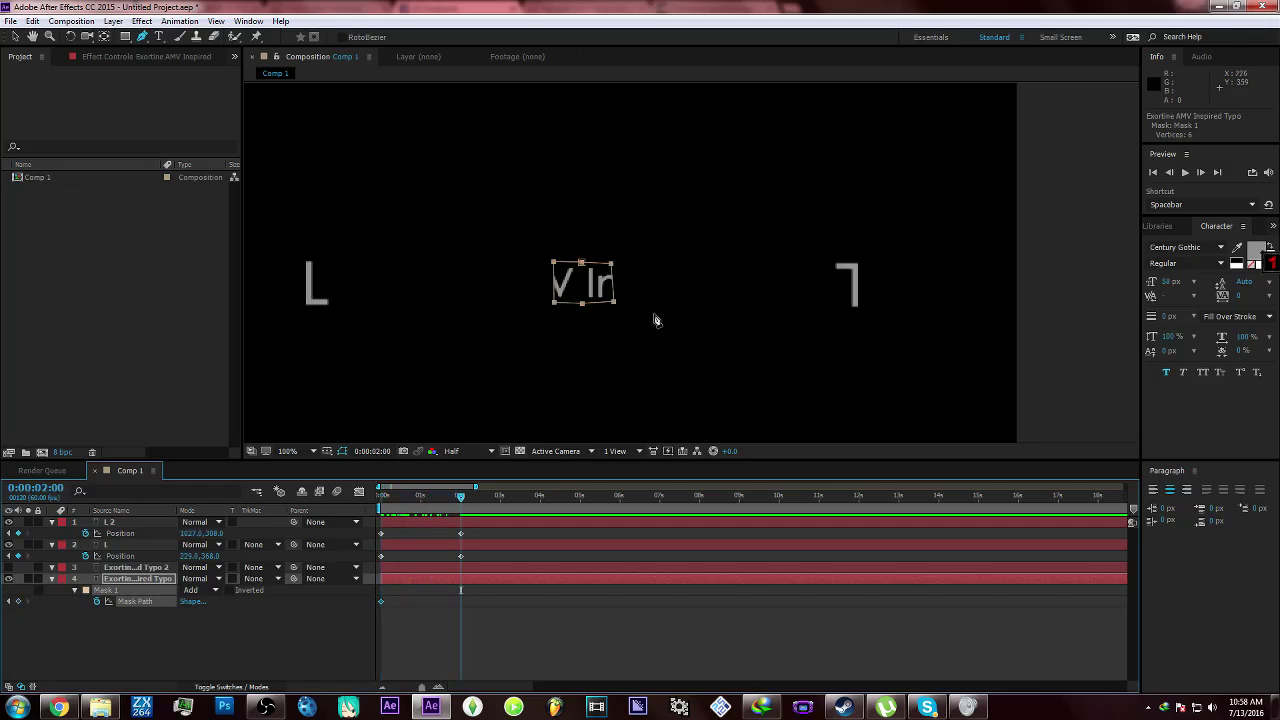
drag(611, 264, 639, 264)
key(ctrl+z)
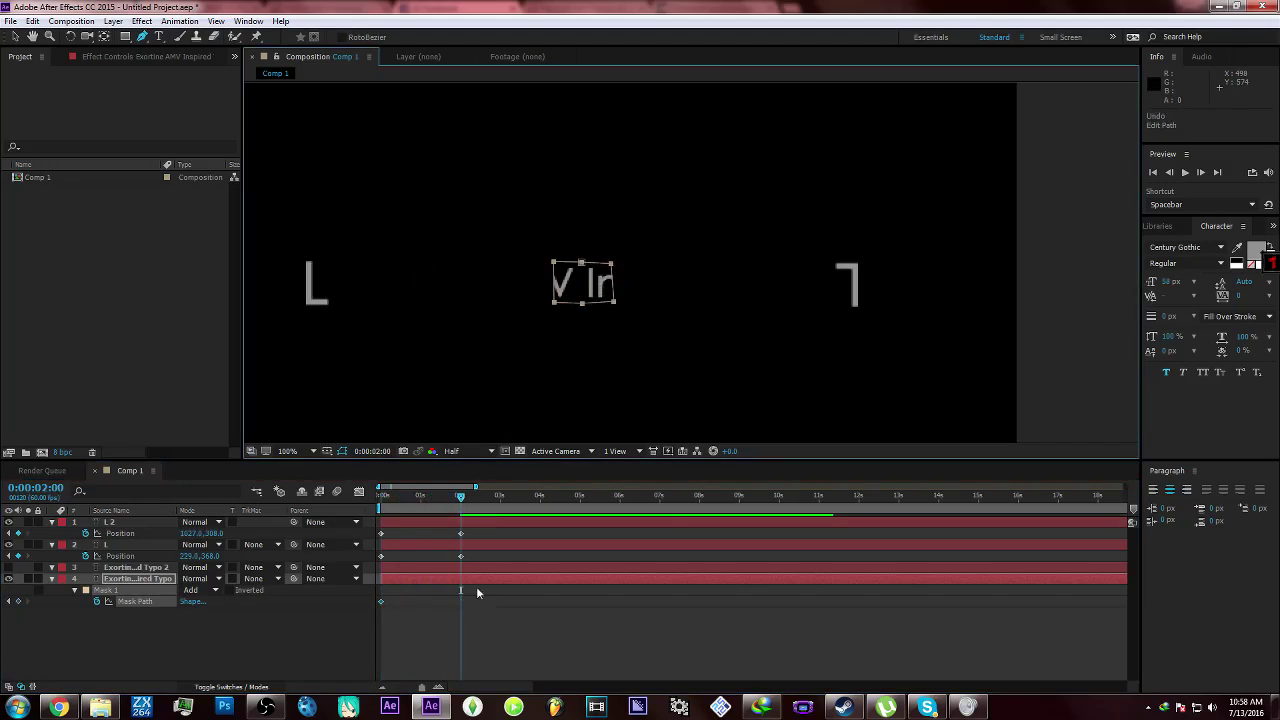
click(476, 590)
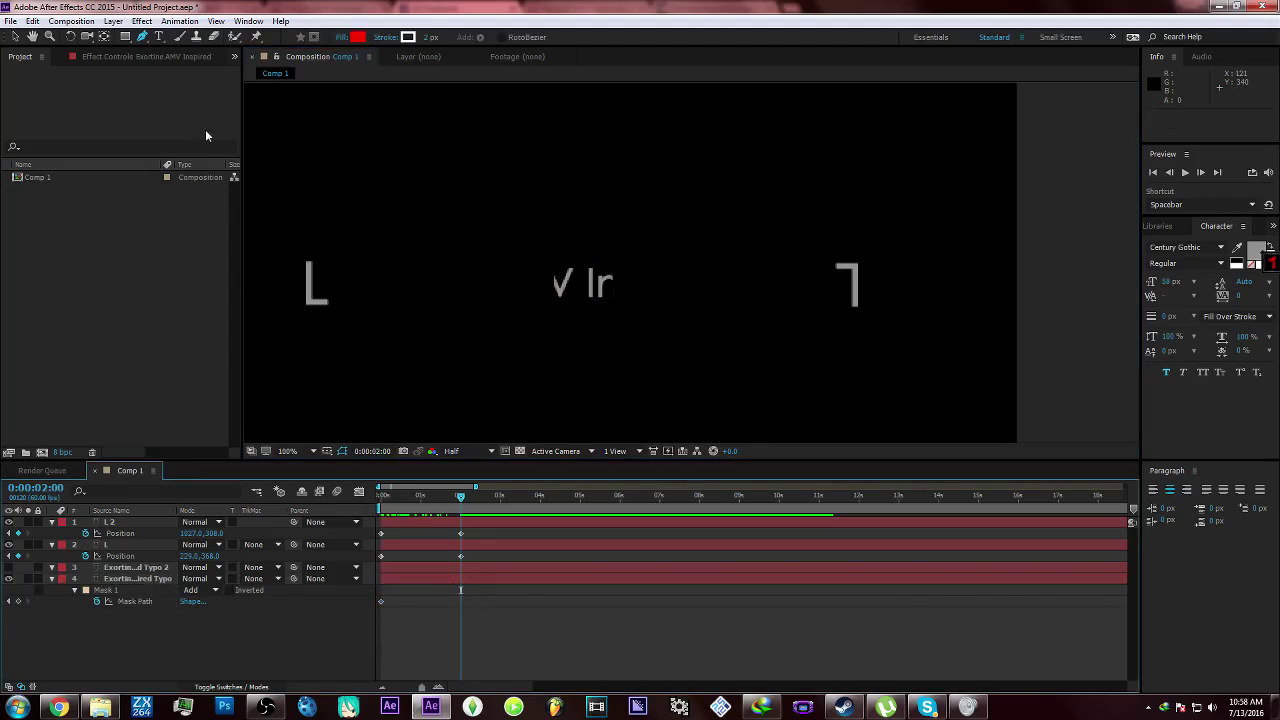
click(152, 580)
drag(613, 266, 850, 268)
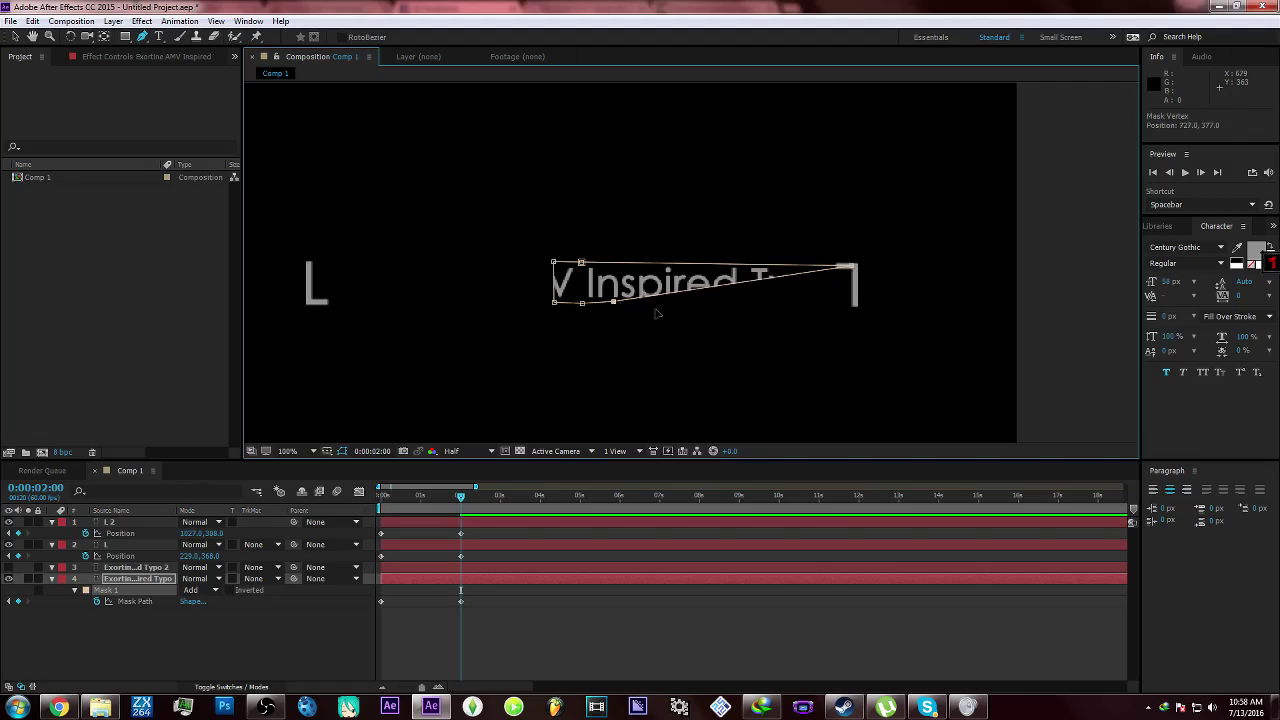
drag(614, 302, 855, 305)
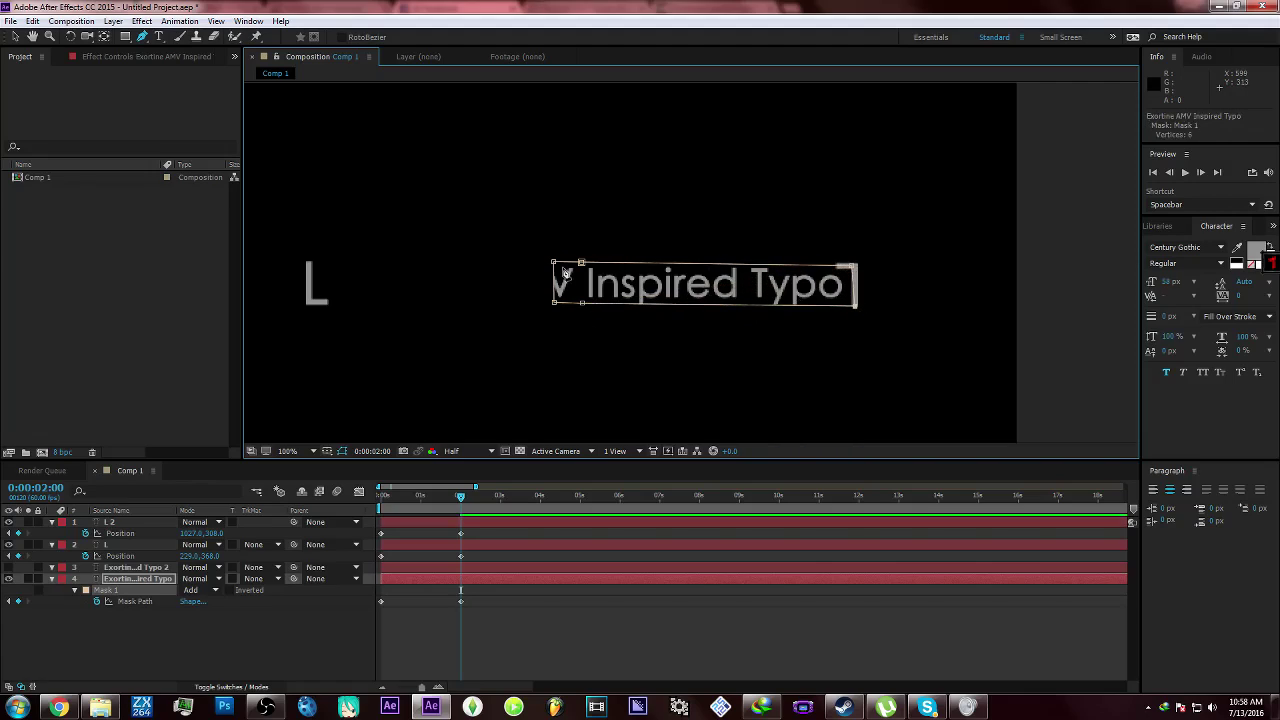
Extend the left edge of the title's mask to the L bracket by moving its two left vertices.
drag(553, 262, 310, 265)
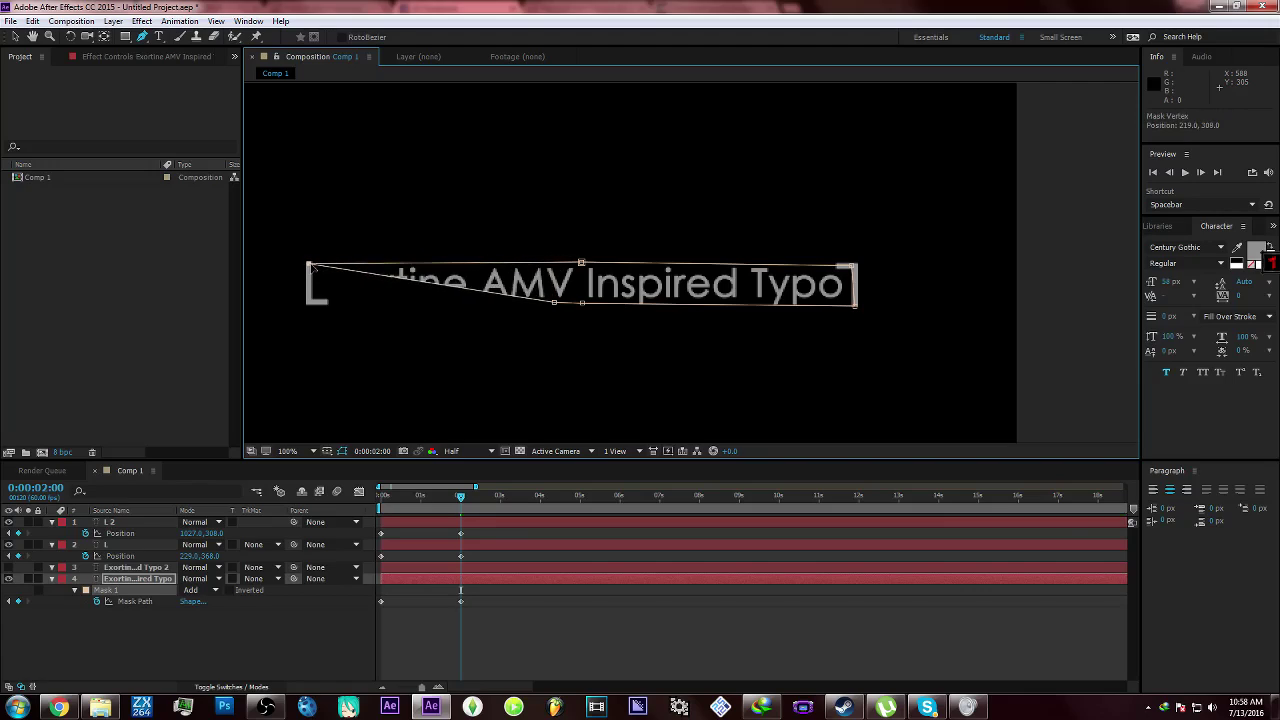
drag(554, 302, 325, 305)
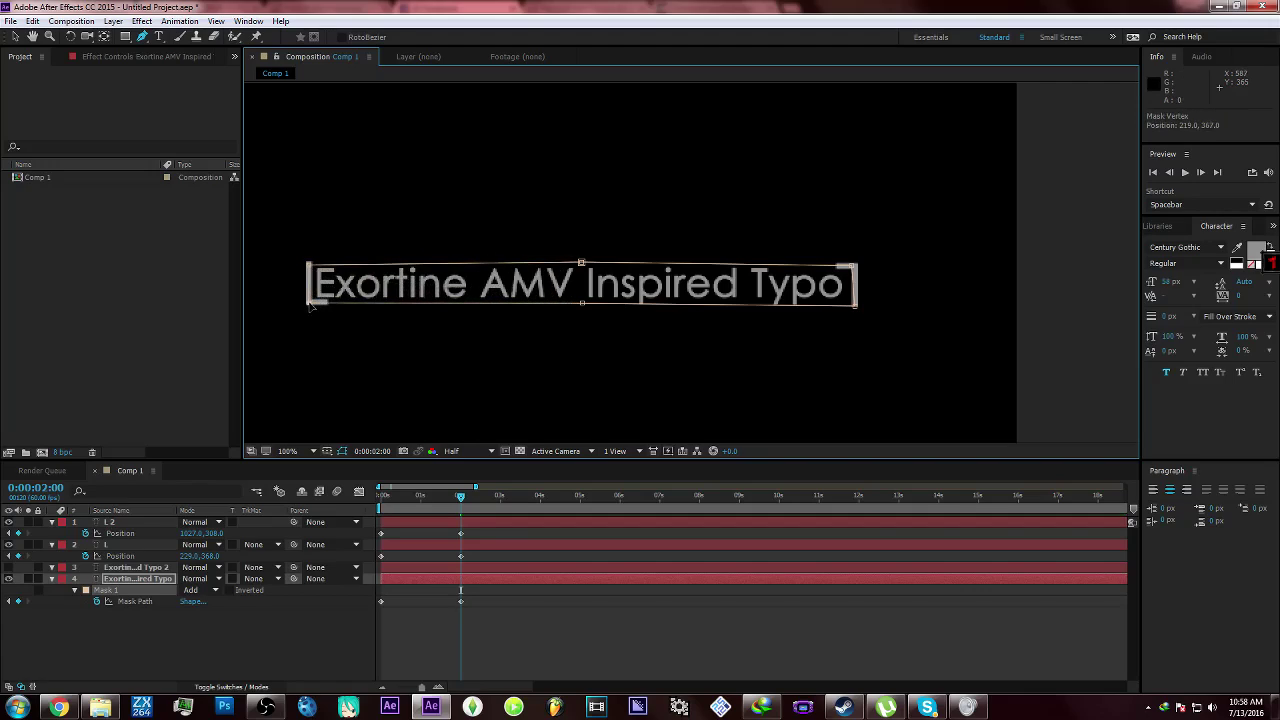
Apply Easy Ease to all Position keyframes of both brackets and the title's Mask Path keyframes.
drag(430, 496, 374, 618)
click(471, 620)
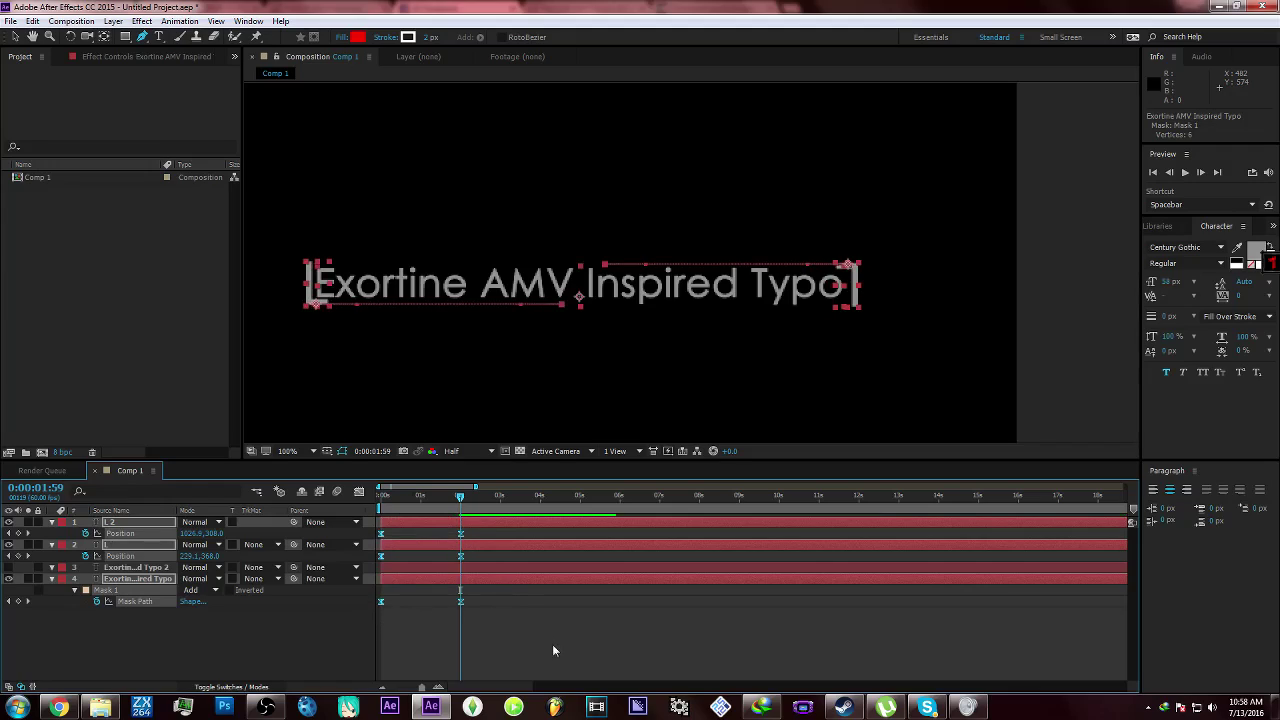
key(u)
key(u)
scroll(477, 583, down, 1)
key(u)
key(u)
Reshape the L 2 layer's Position speed graph so the speed peaks early and eases out slowly towards 2 seconds.
click(512, 526)
click(381, 534)
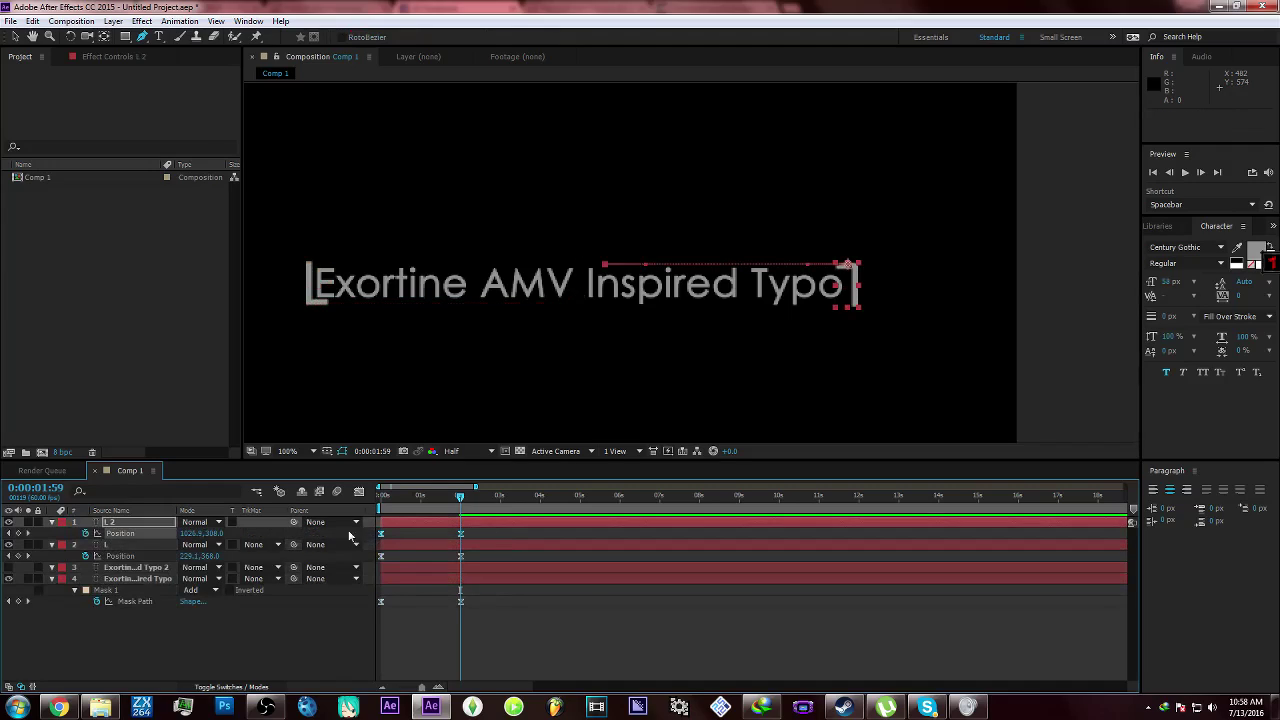
click(359, 492)
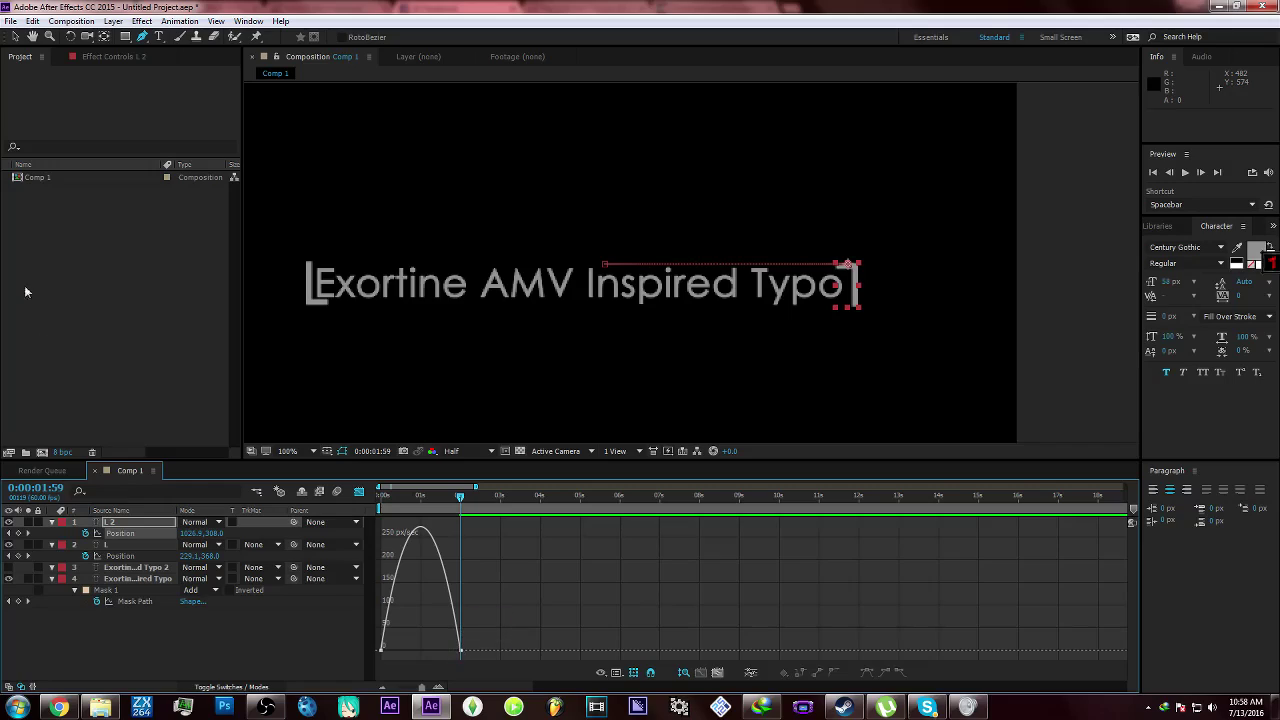
click(15, 36)
click(55, 117)
click(462, 651)
click(462, 651)
drag(447, 650, 394, 651)
click(359, 492)
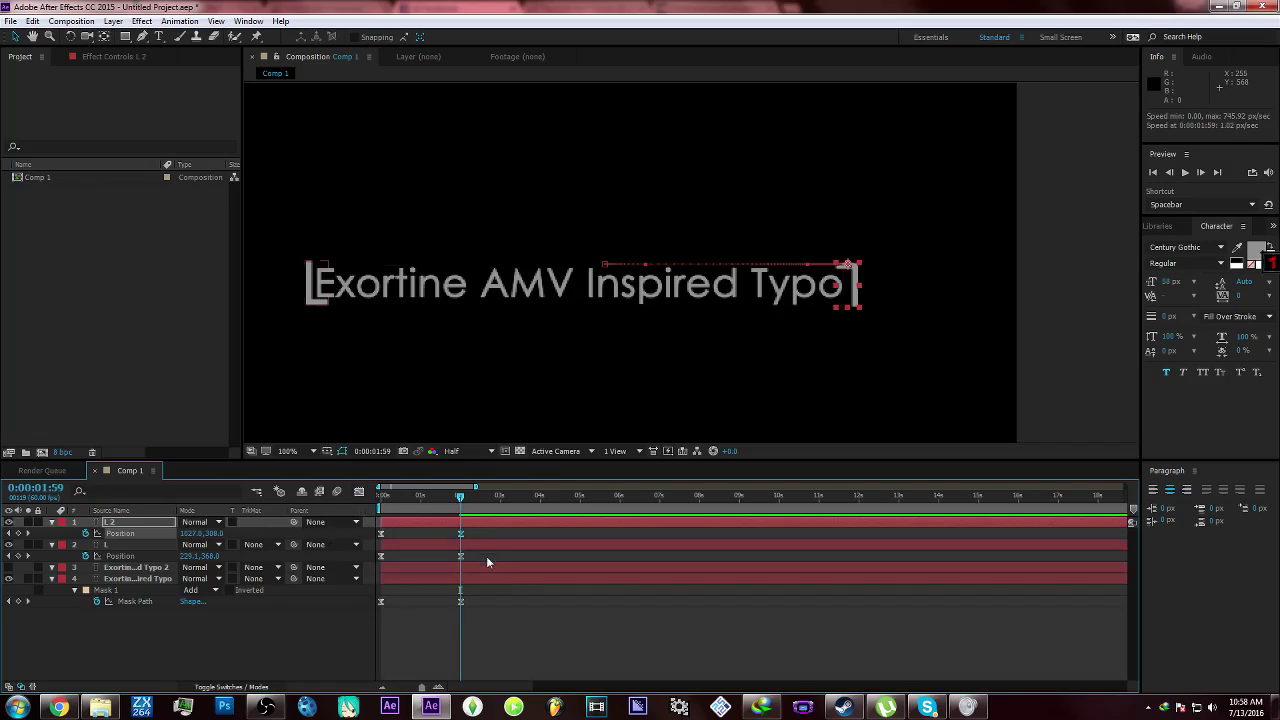
Give the L layer's Position speed graph the same early peak by lengthening the last keyframe's incoming ease.
click(344, 556)
click(359, 492)
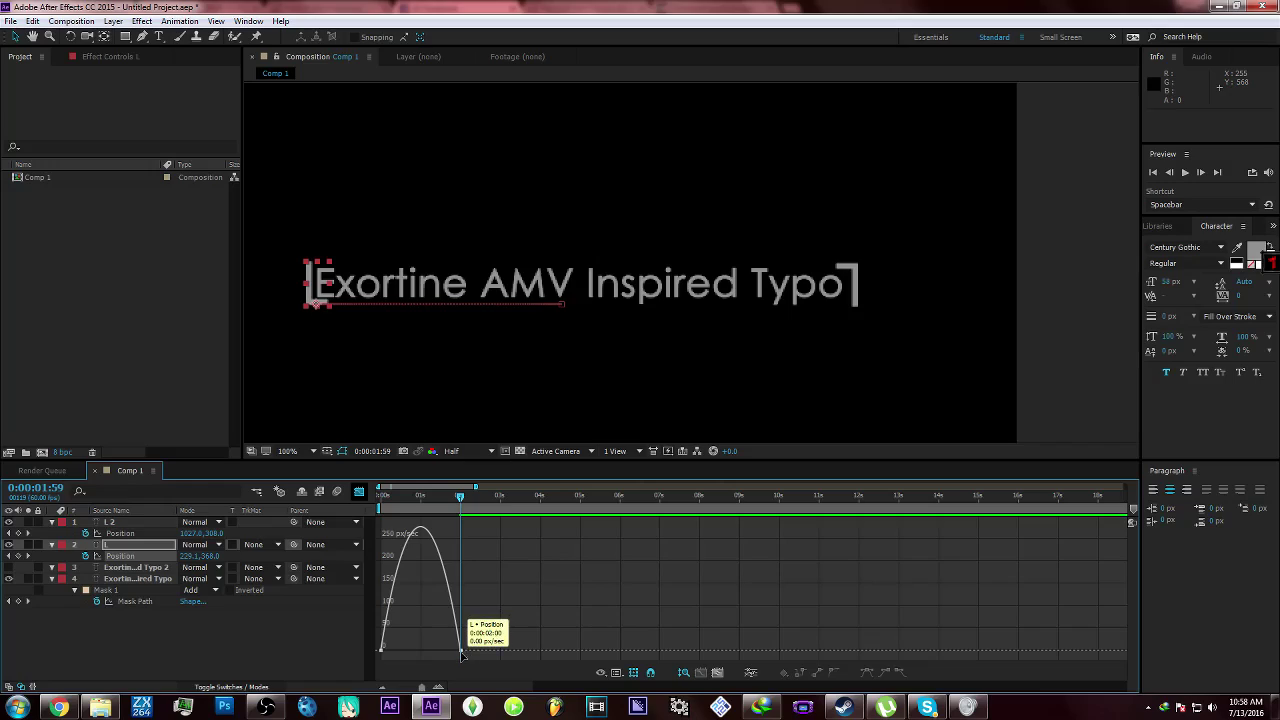
drag(455, 651, 390, 651)
click(359, 492)
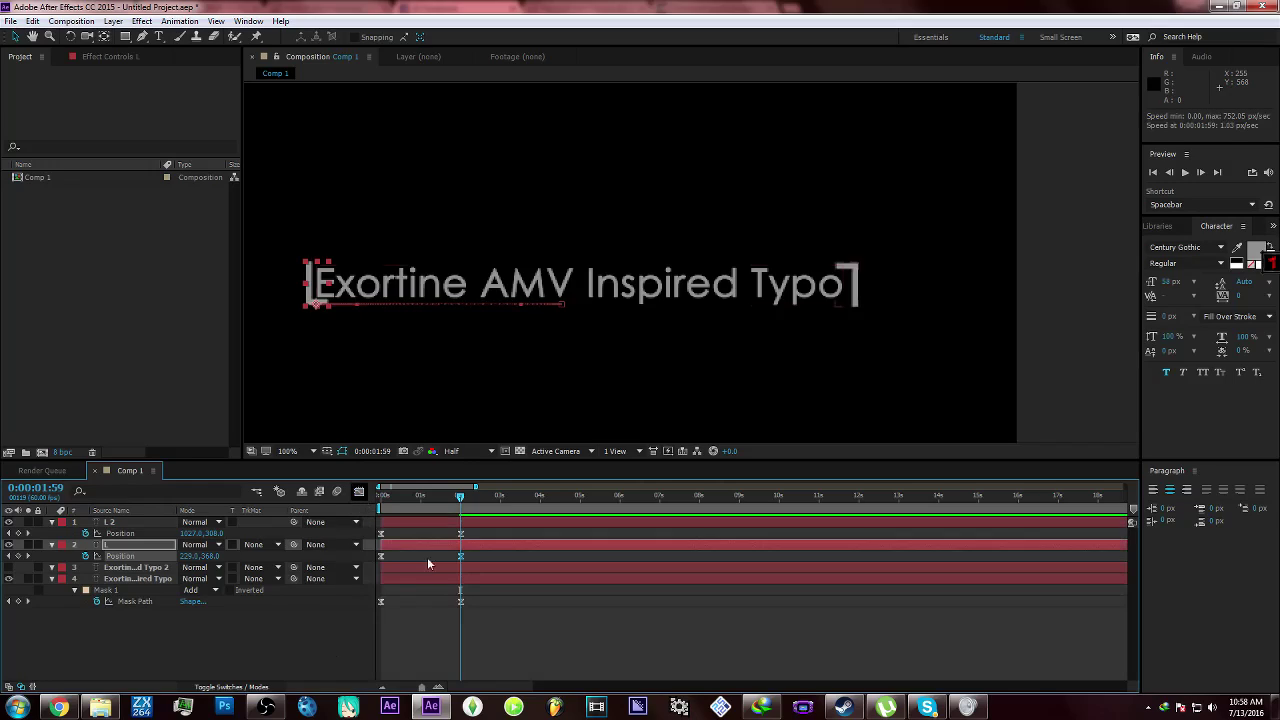
Reshape the masked title's Mask Path speed graph to an early peak with a long ease-out.
click(370, 601)
click(359, 492)
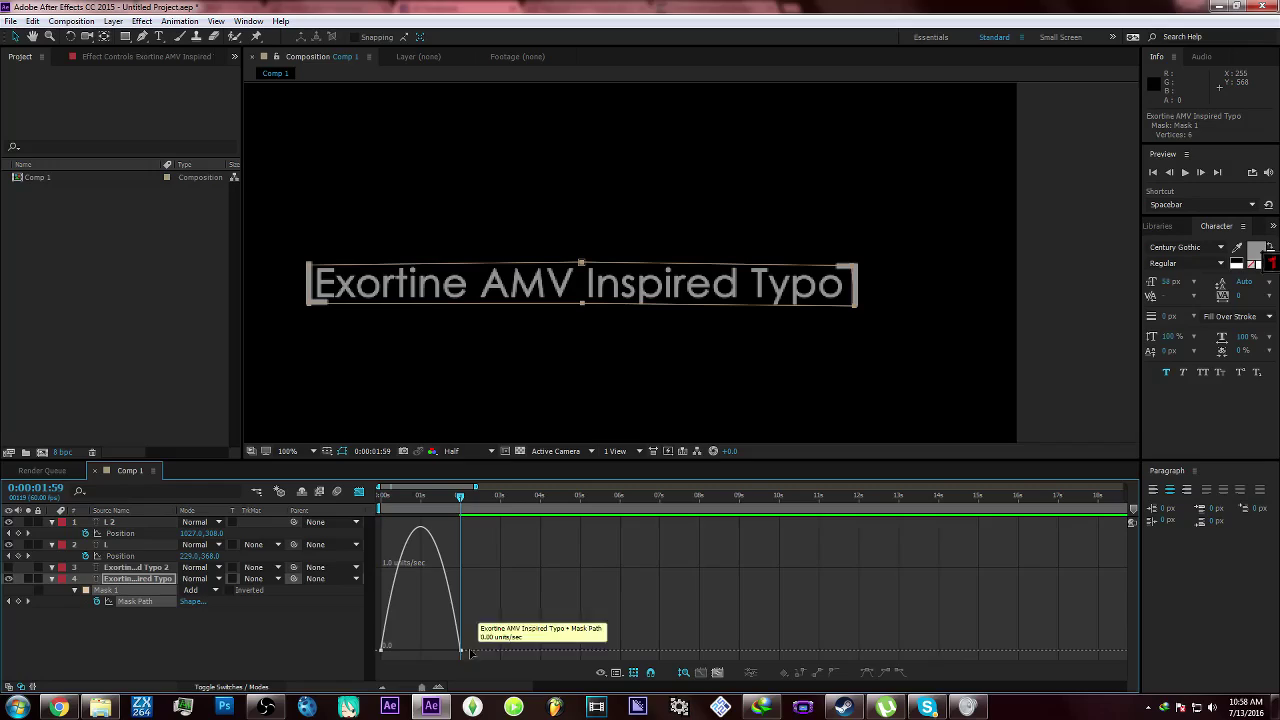
mouse_move(437, 655)
mouse_down()
mouse_move(385, 652)
mouse_move(421, 652)
mouse_up()
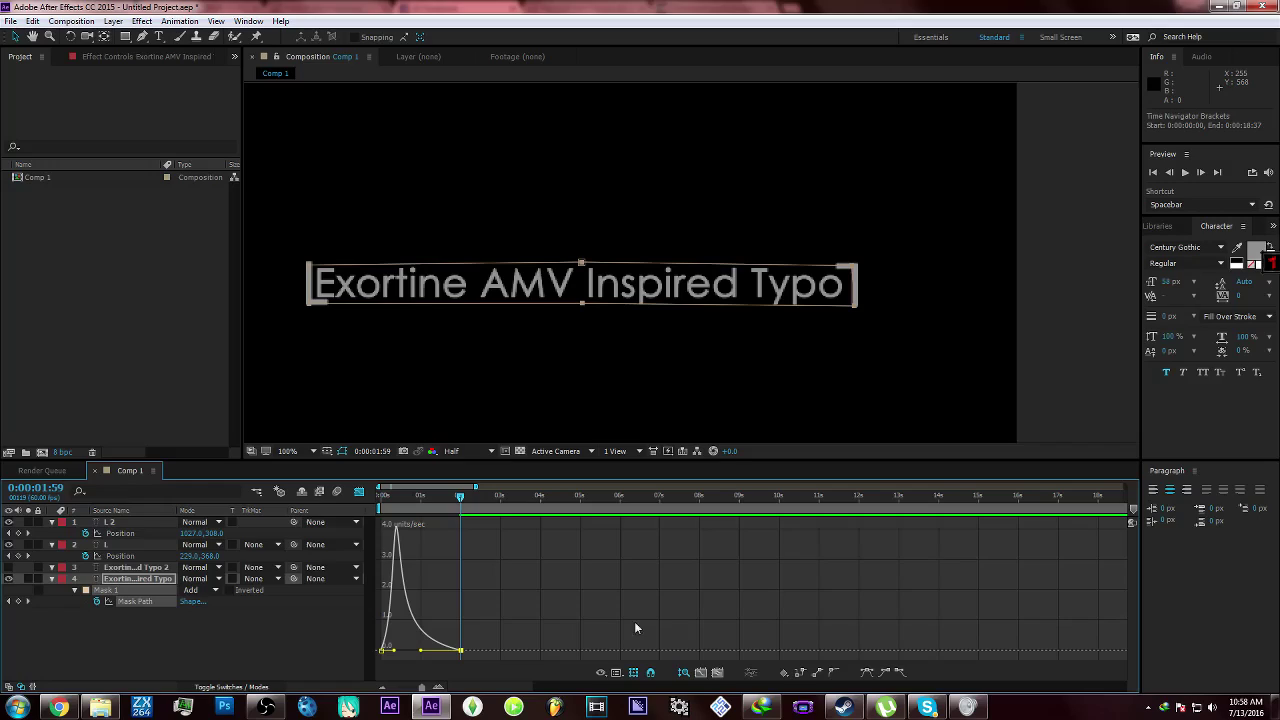
End the work area at 0:00:03:04 and return from the speed graph to the layer bars.
drag(420, 690, 388, 693)
drag(1114, 514, 399, 566)
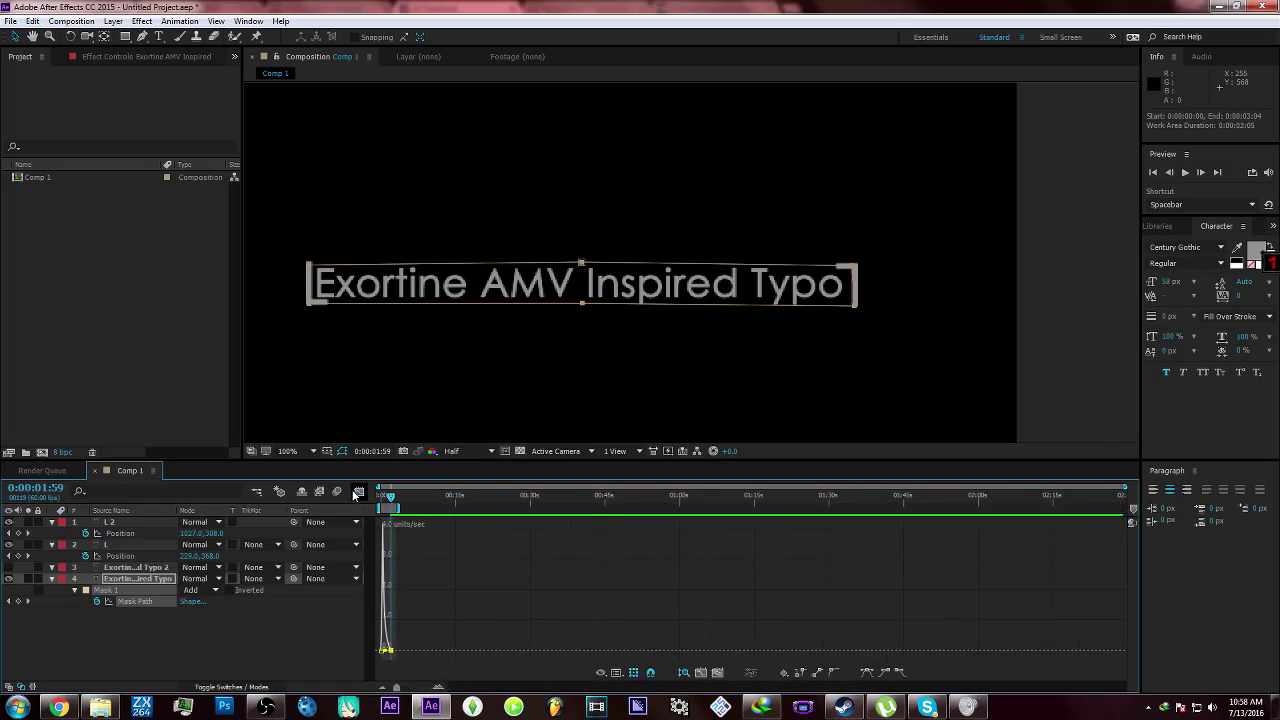
click(357, 492)
click(436, 688)
click(436, 688)
click(436, 688)
click(436, 688)
drag(428, 664, 766, 646)
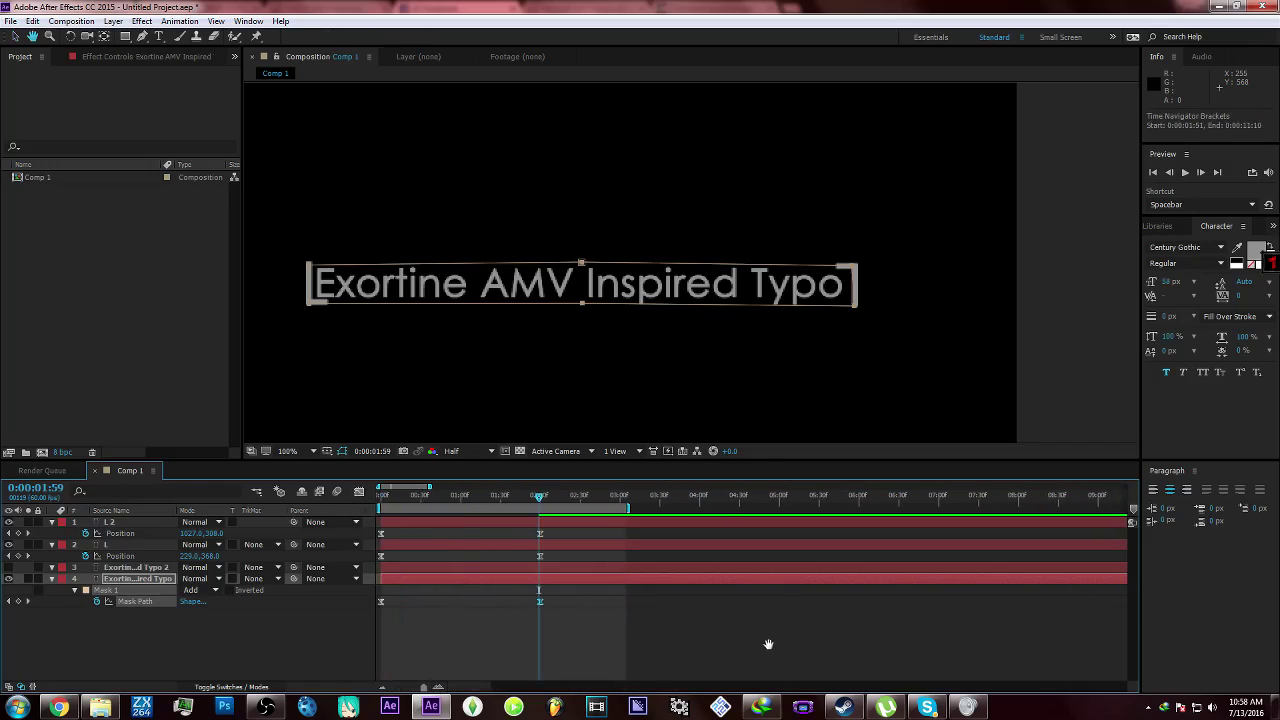
Return the time to 0 seconds and enable motion blur for all layers and the composition.
drag(437, 501, 283, 525)
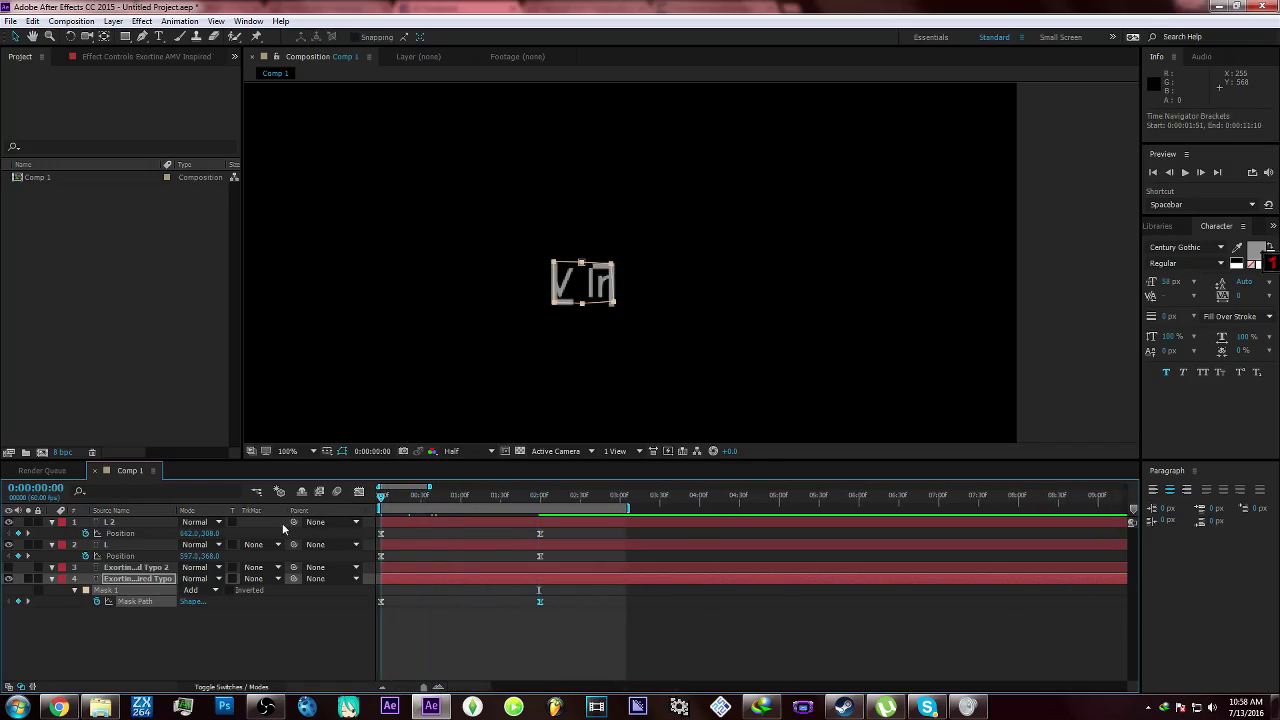
click(251, 686)
key(ctrl+a)
click(324, 644)
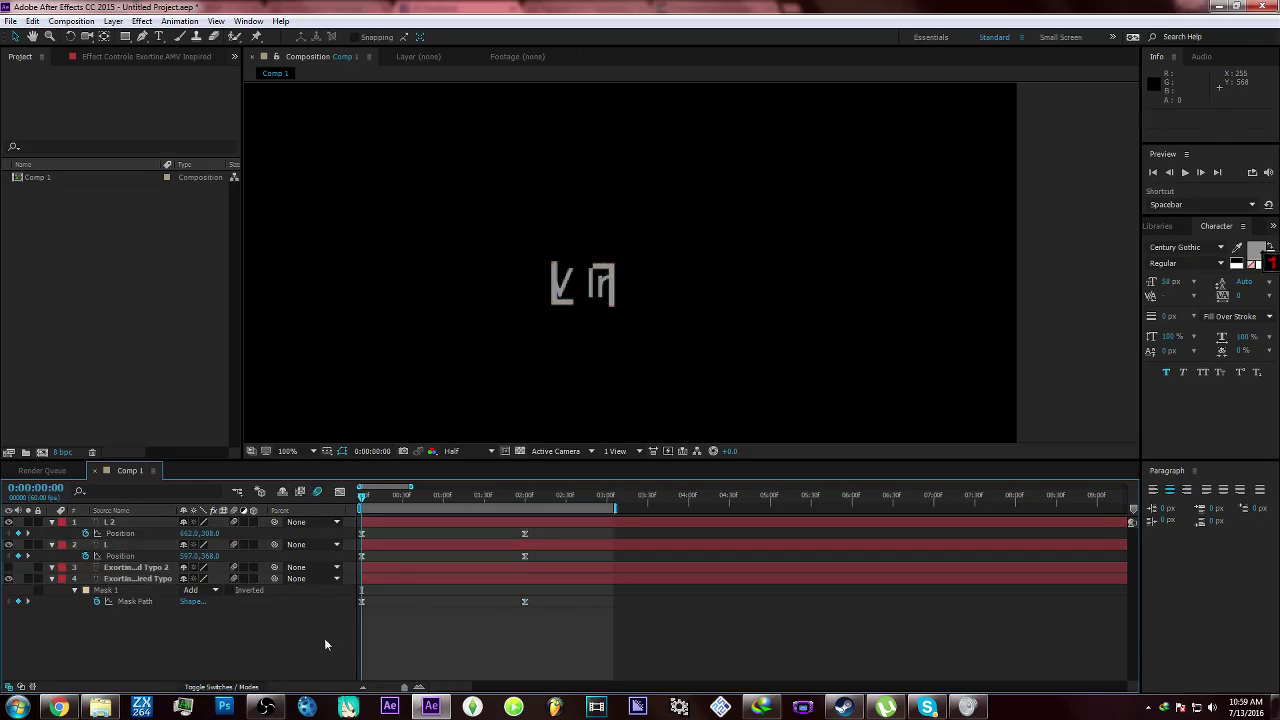
Preview the bracket and title reveal animation to check its timing and motion blur.
click(1185, 173)
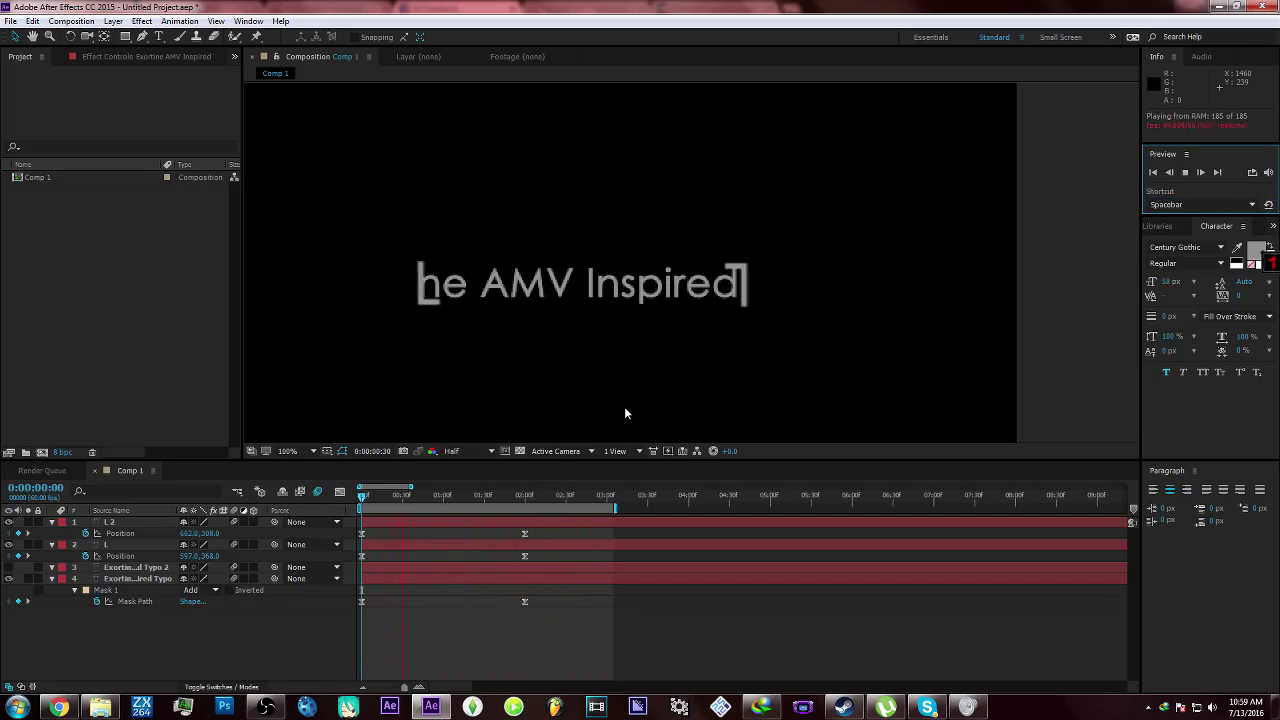
scroll(616, 354, down, 1)
scroll(616, 354, up, 1)
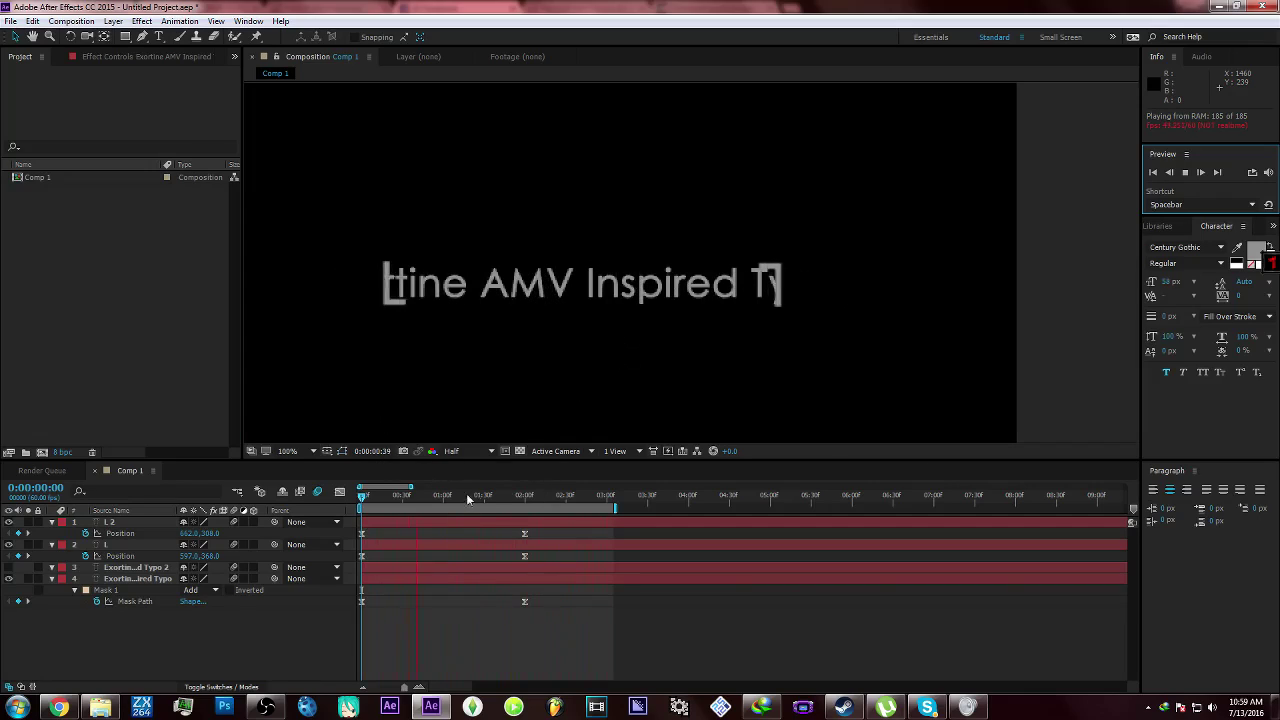